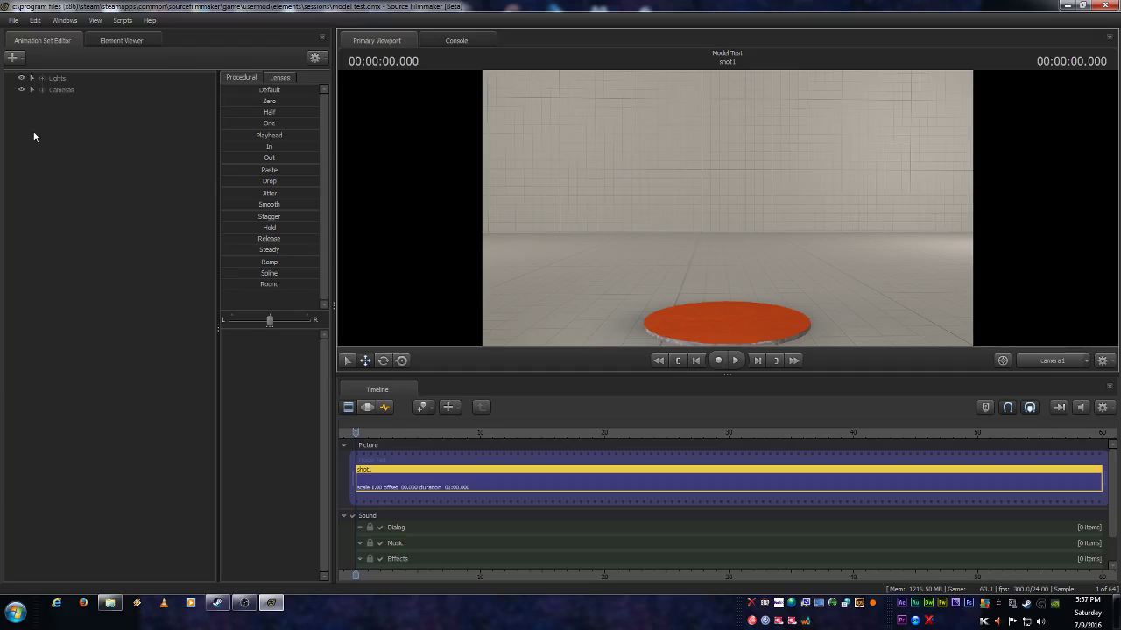
- Create an animation set for a new model using editor\axis_helper.mdl
left_click(15, 58)
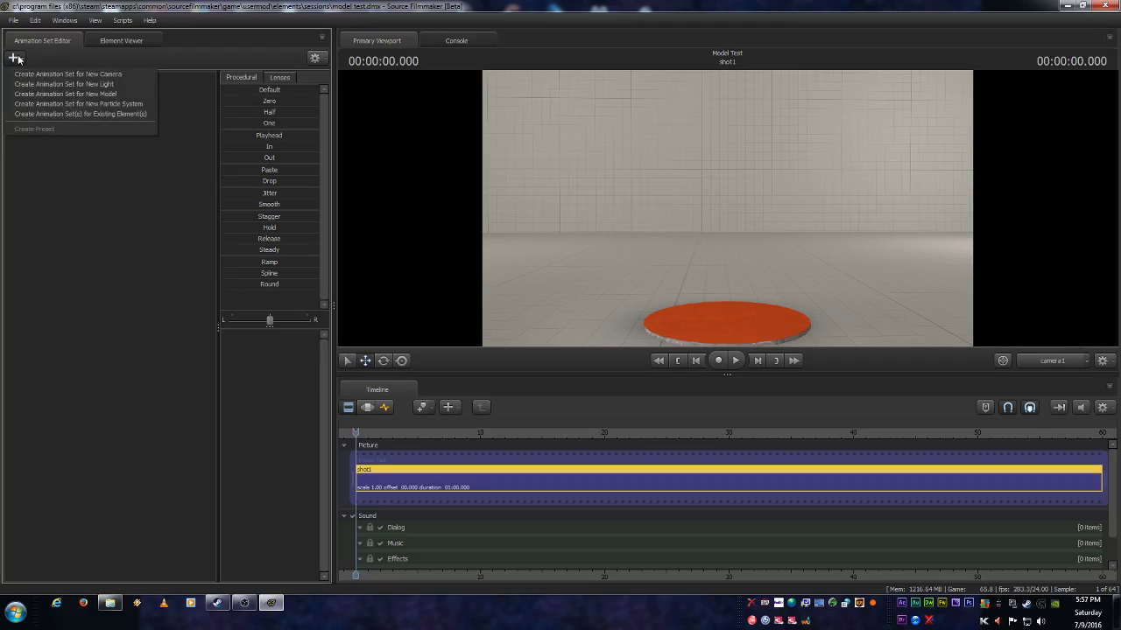
left_click(68, 91)
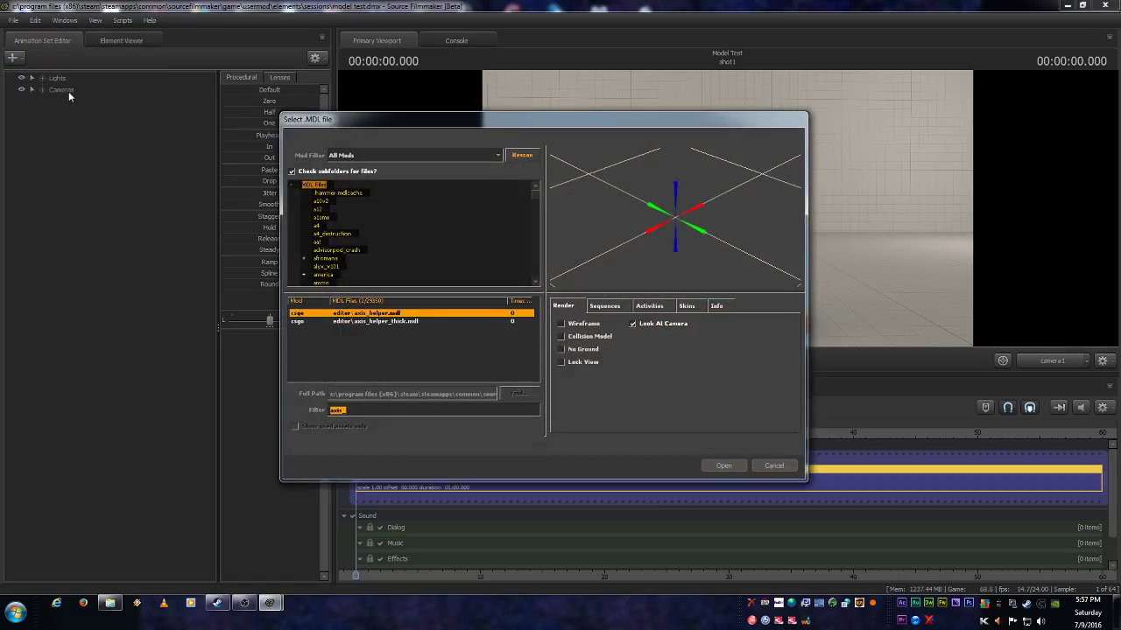
left_click(379, 320)
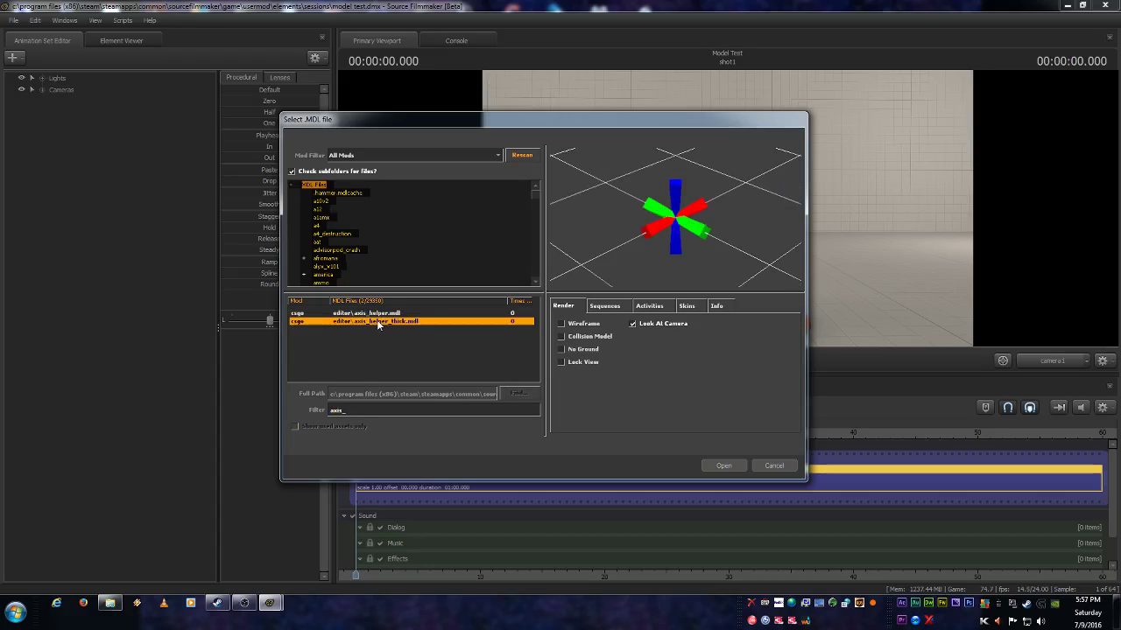
left_click(378, 315)
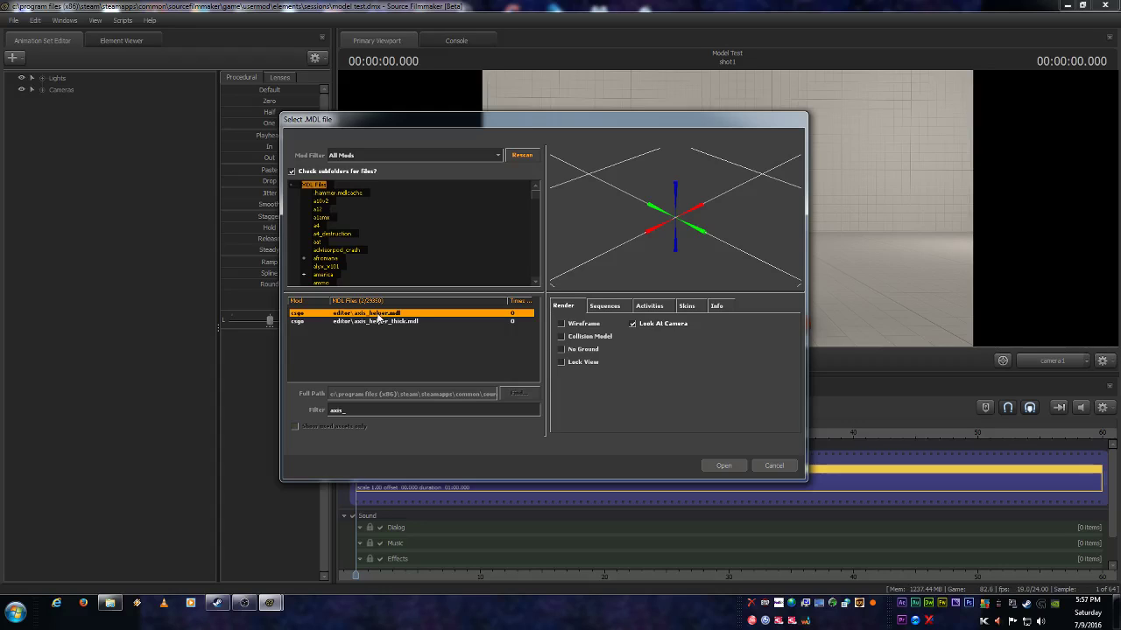
left_click(723, 466)
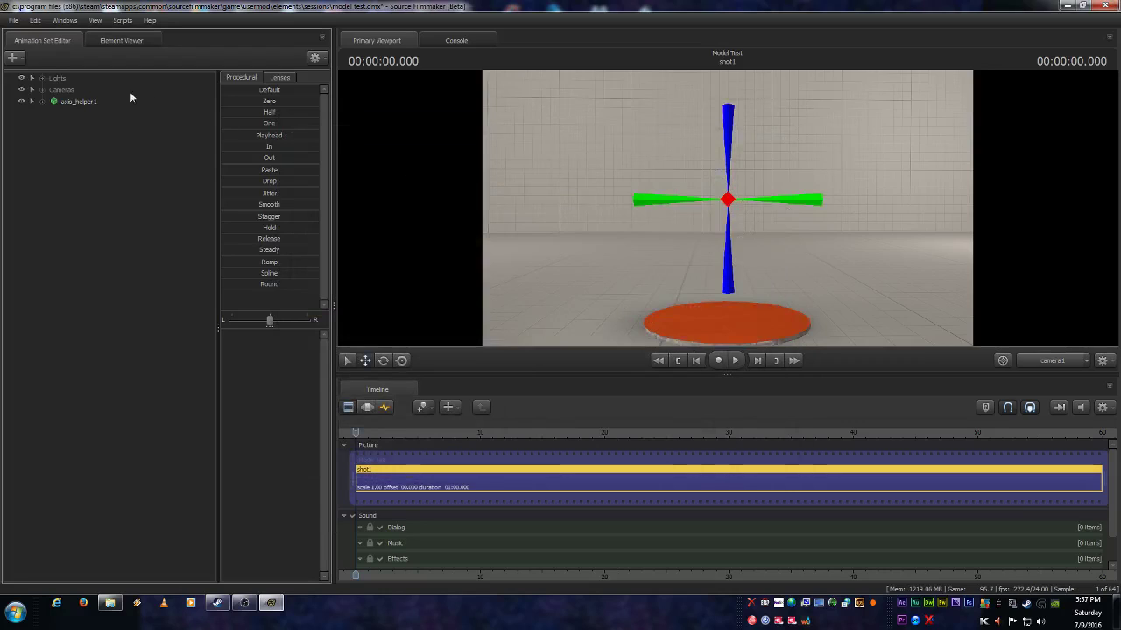
- Apply a constraint_aim to camera1's transform with axis_helper1's polySurface1 as the aim target
left_click(40, 89)
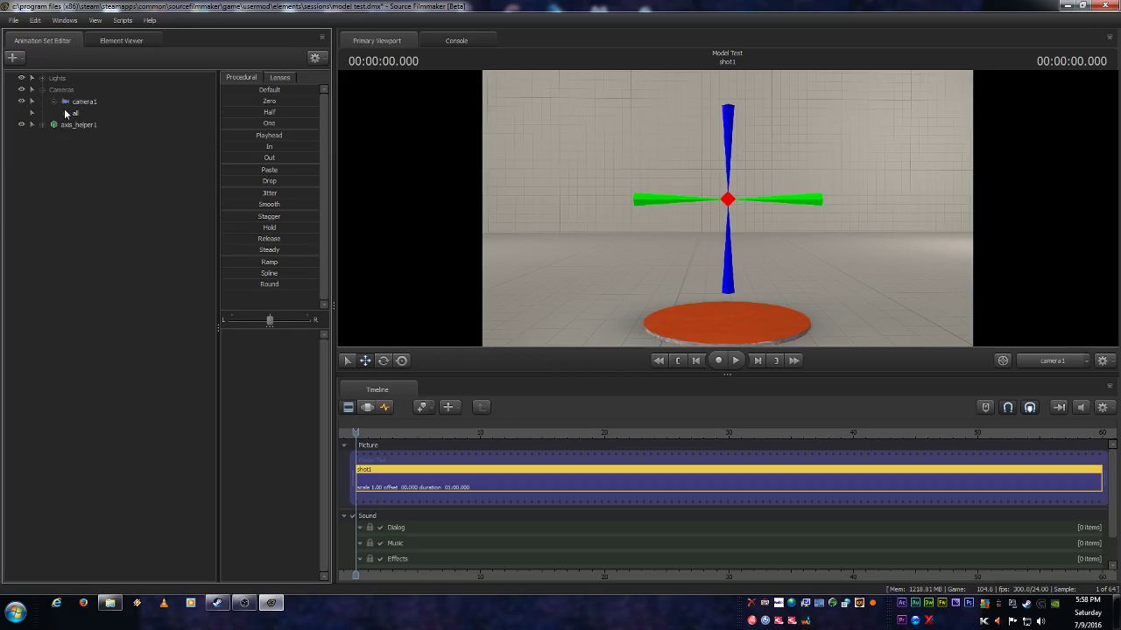
left_click(65, 112)
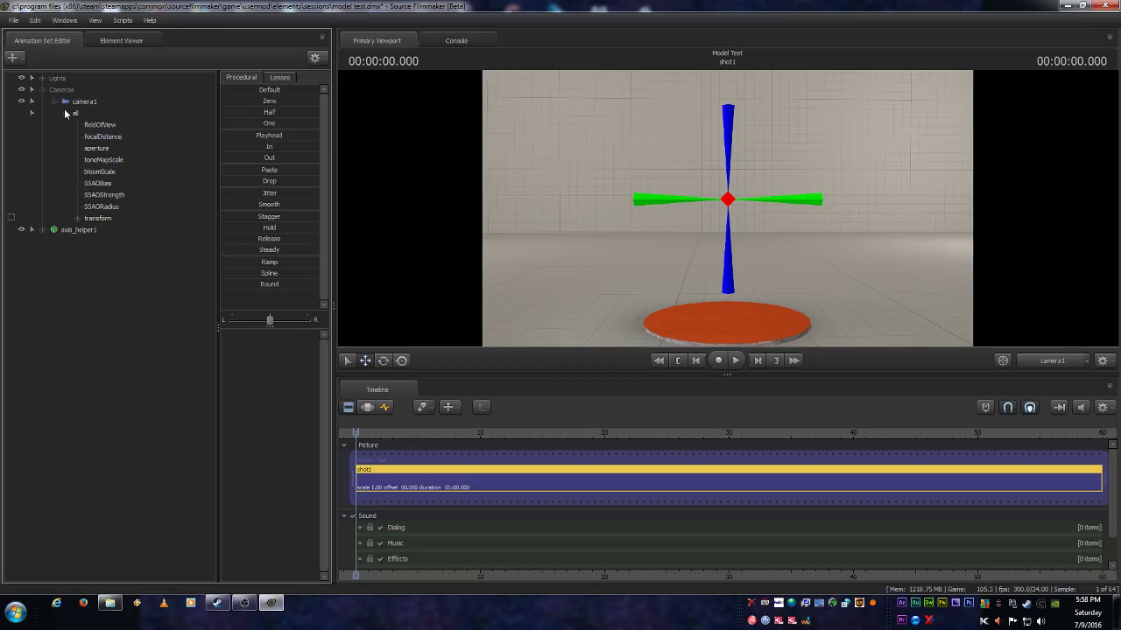
left_click(41, 229)
left_click(54, 253)
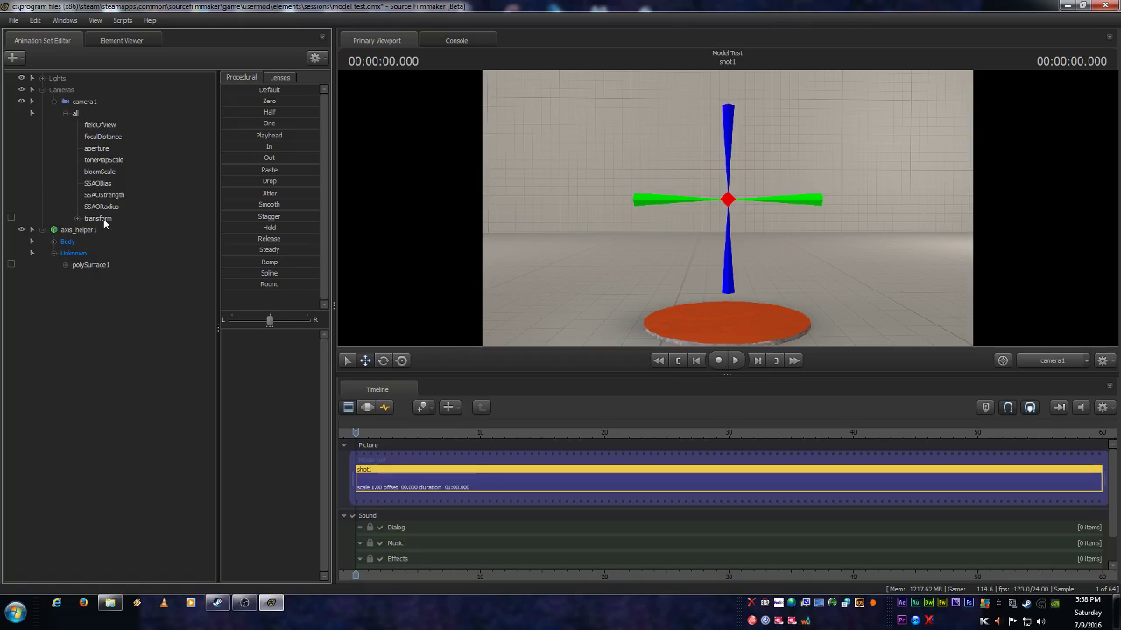
left_click(85, 266)
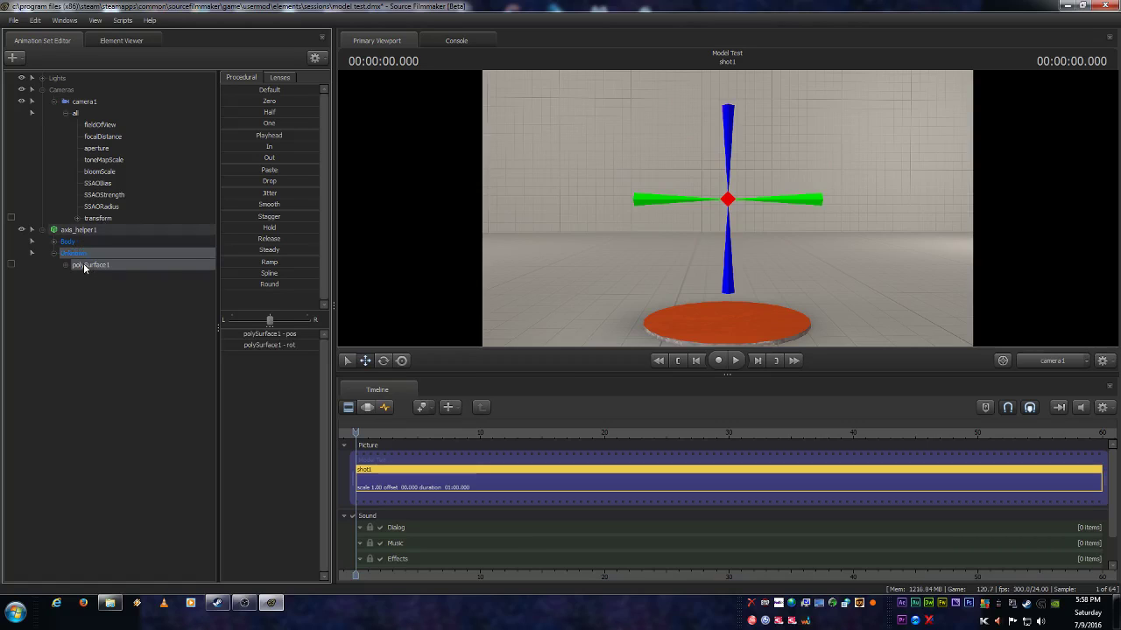
left_click(100, 218, "ctrl")
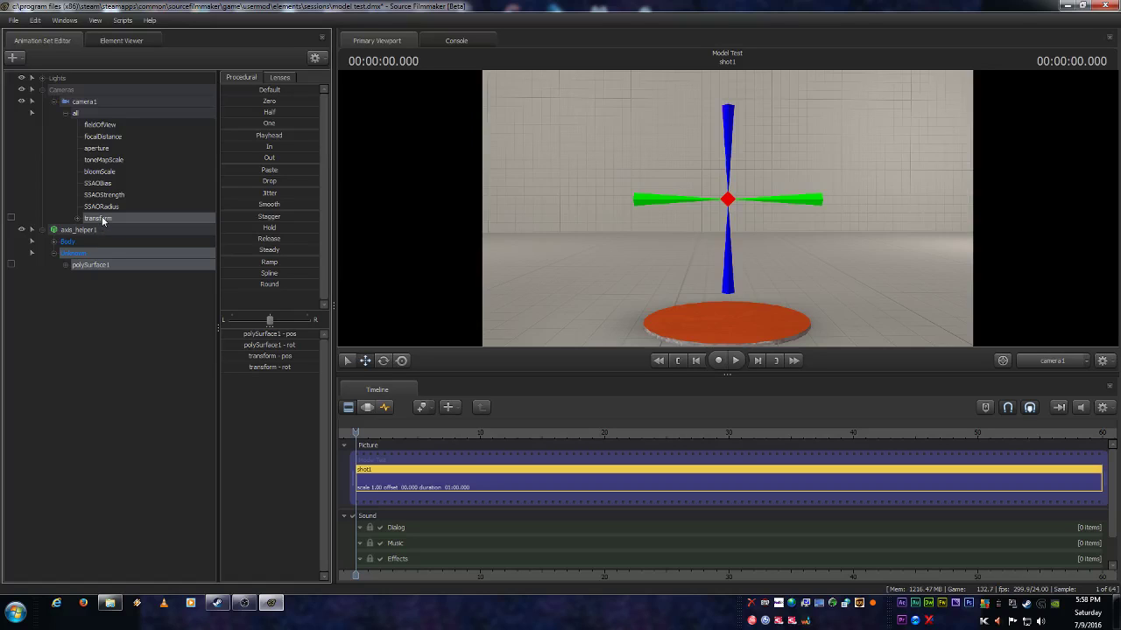
right_click(103, 222)
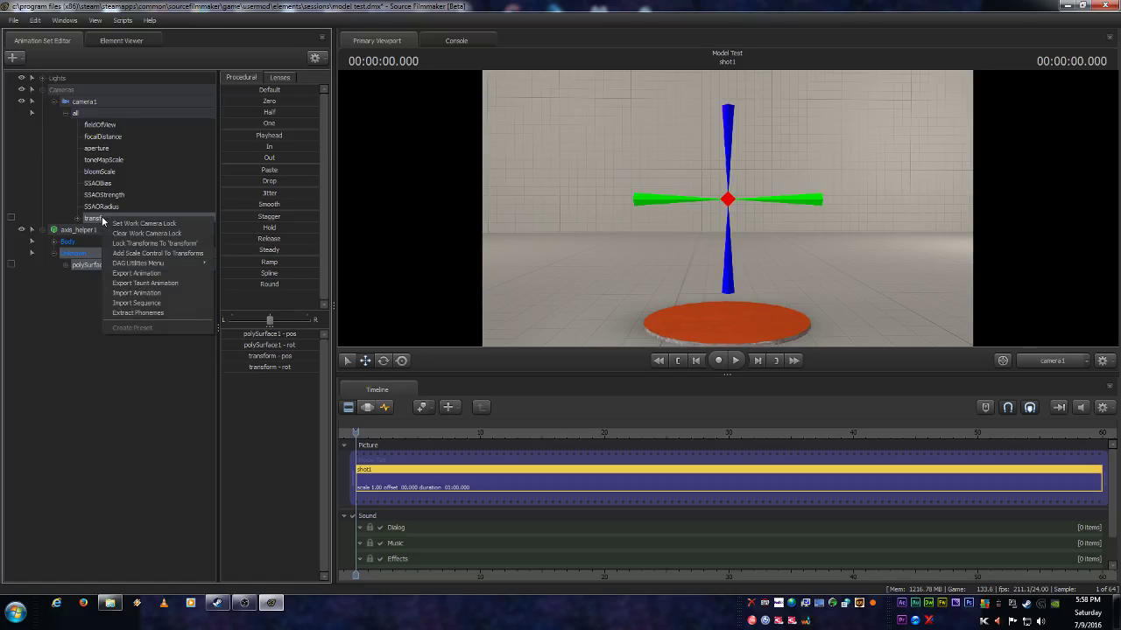
left_click(90, 266)
right_click(90, 266)
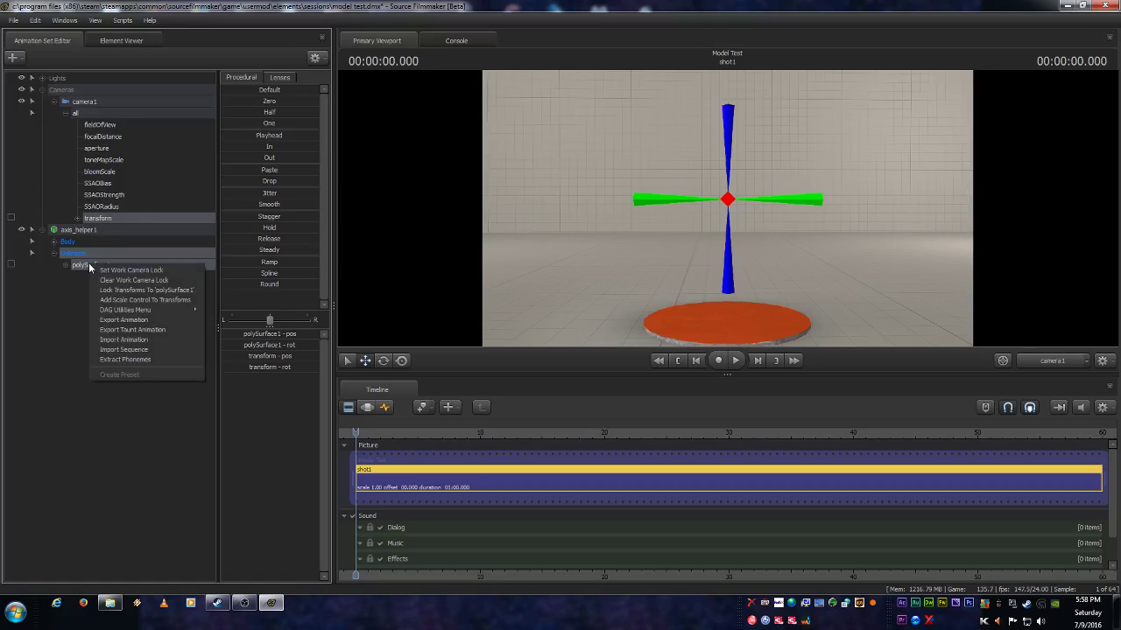
right_click(98, 219)
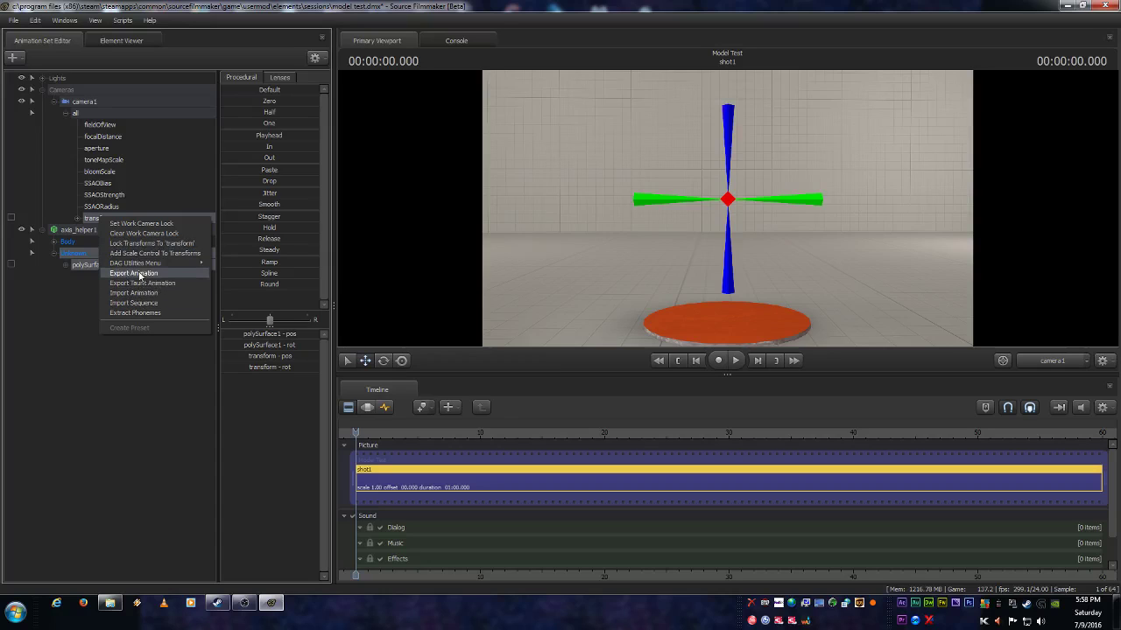
mouse_move(139, 265)
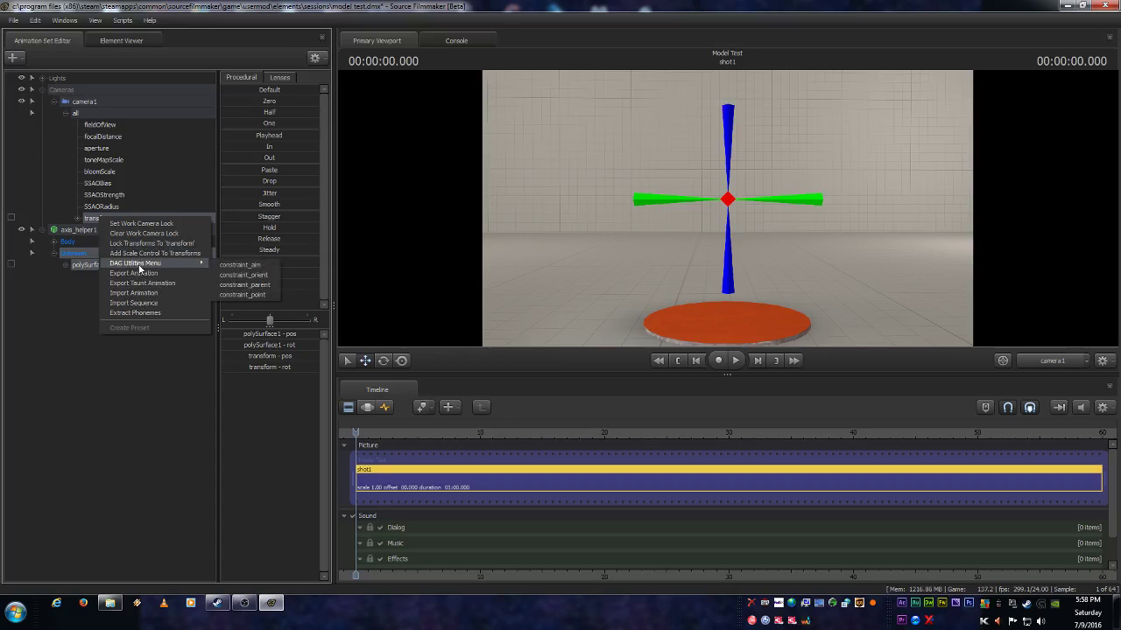
left_click(229, 265)
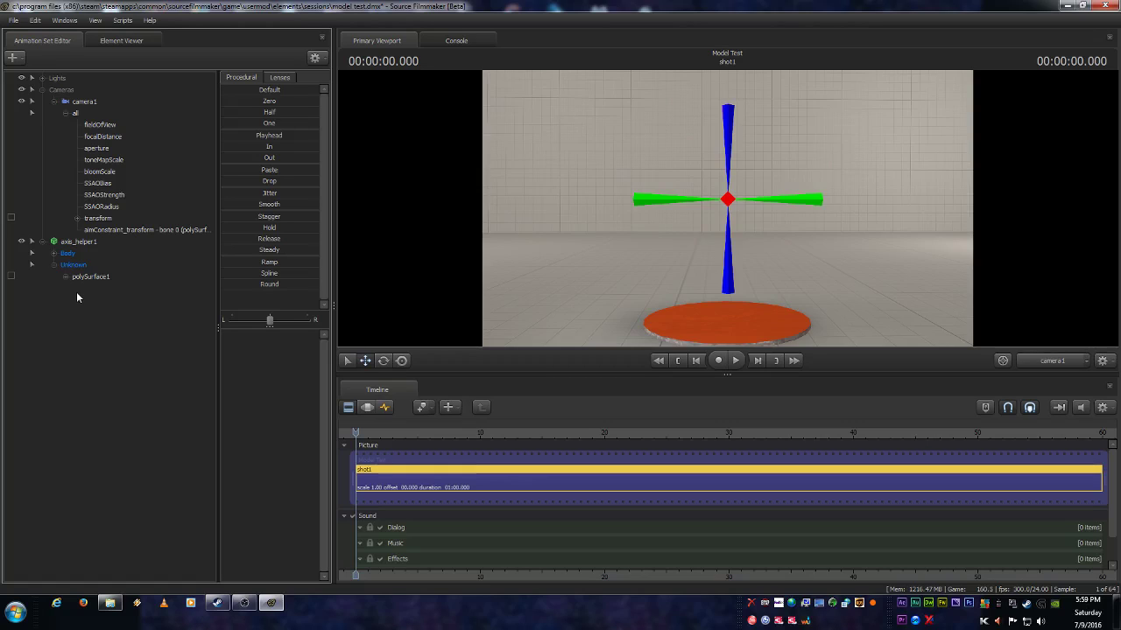
- Examine the options for removing or baking camera1's constraints, and collapse its control tree
left_click(88, 102)
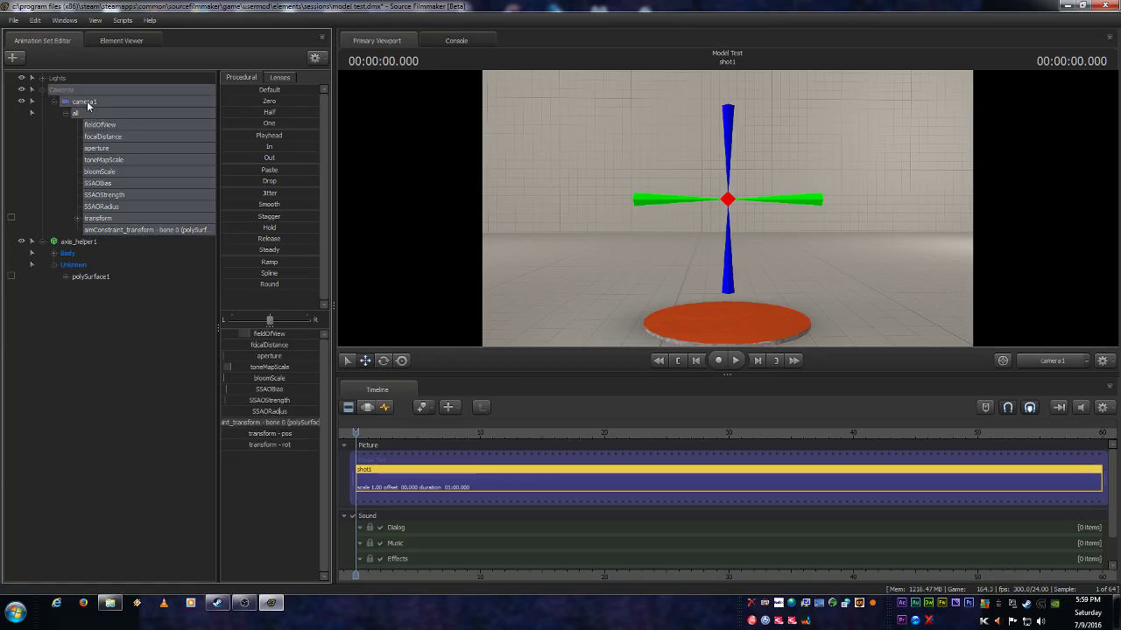
right_click(87, 102)
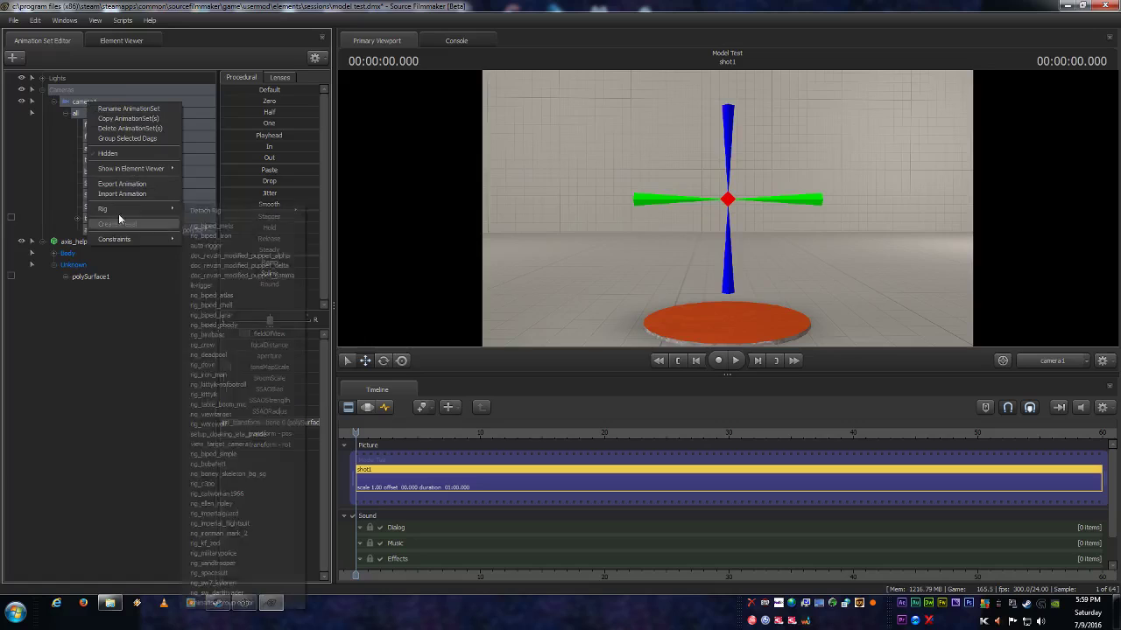
mouse_move(133, 240)
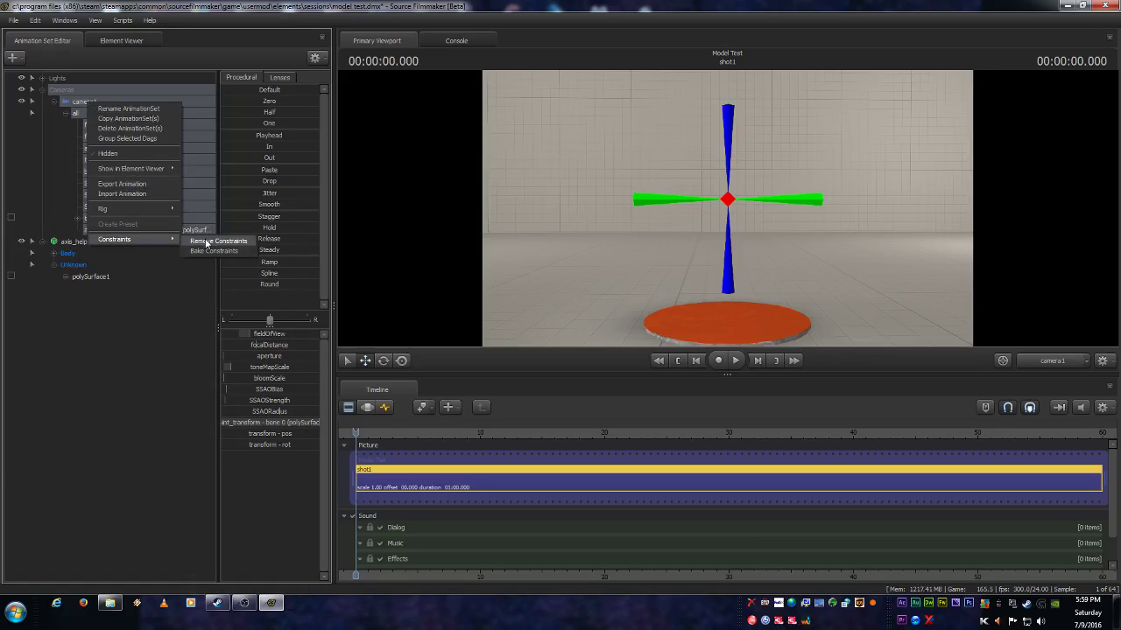
left_click(53, 103)
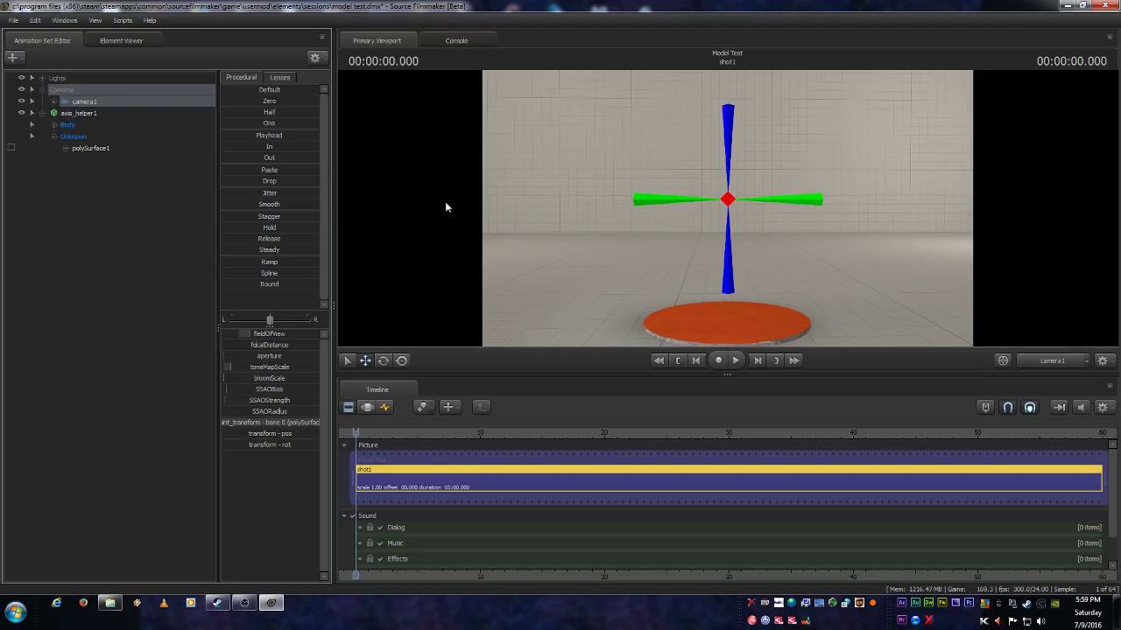
- Switch to the Motion Editor with axis_helper1 selected, try moving it sideways, undo the move and clear the selection
left_click(73, 113)
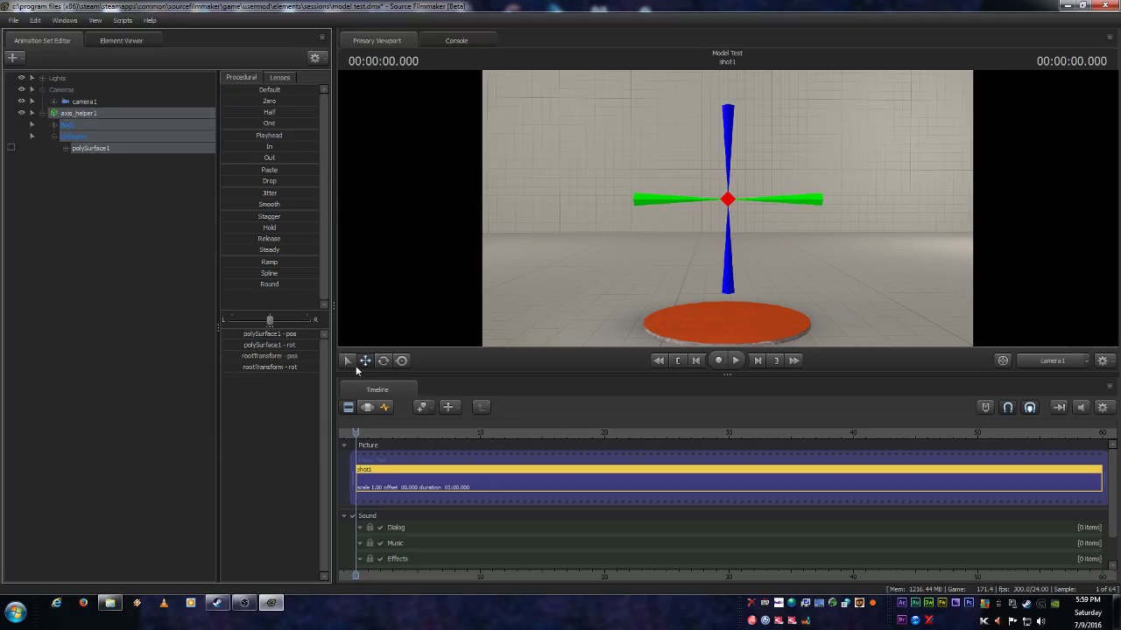
left_click(368, 408)
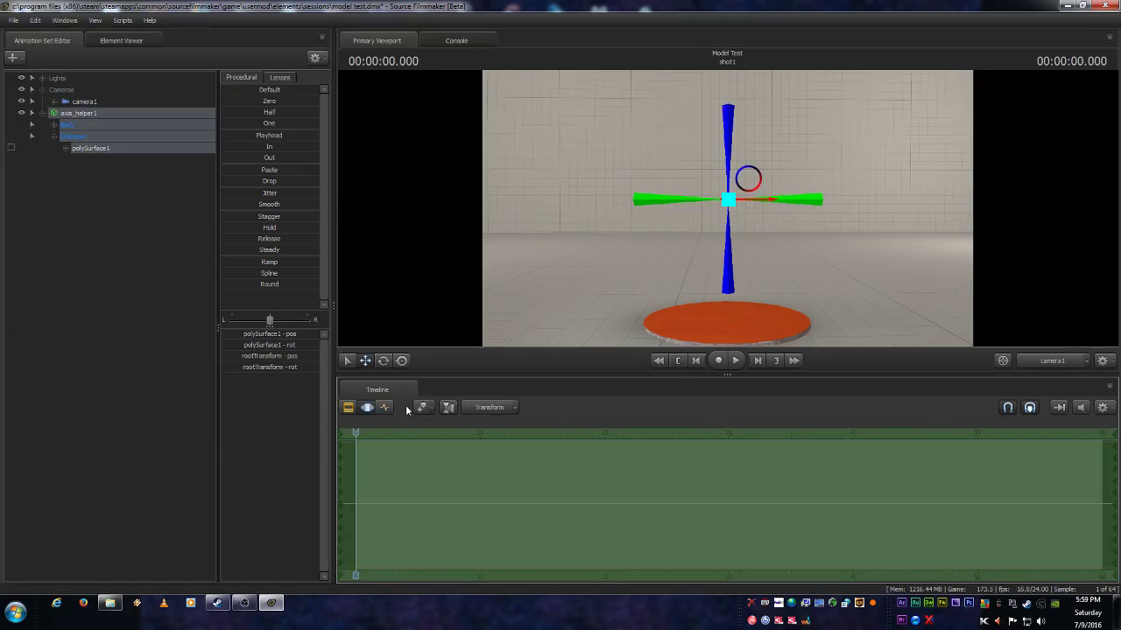
left_click_drag(762, 204, 797, 211)
key("ctrl+z")
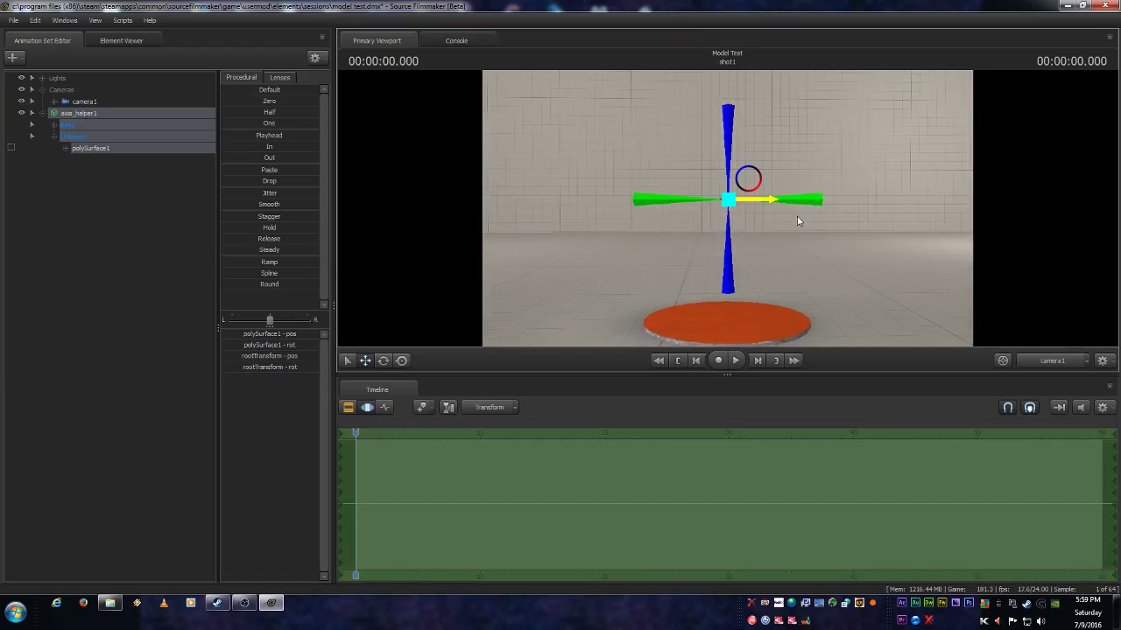
left_click(74, 184)
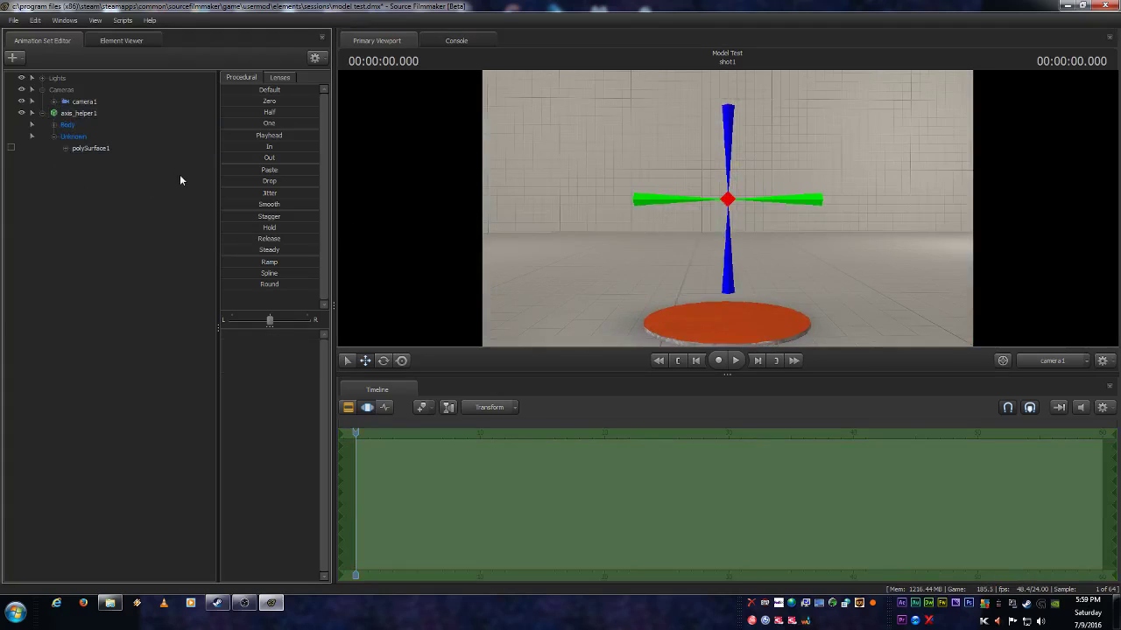
- Create an animation set for the model player\spacesuit.mdl, filtering the model list by "space"
left_click(13, 57)
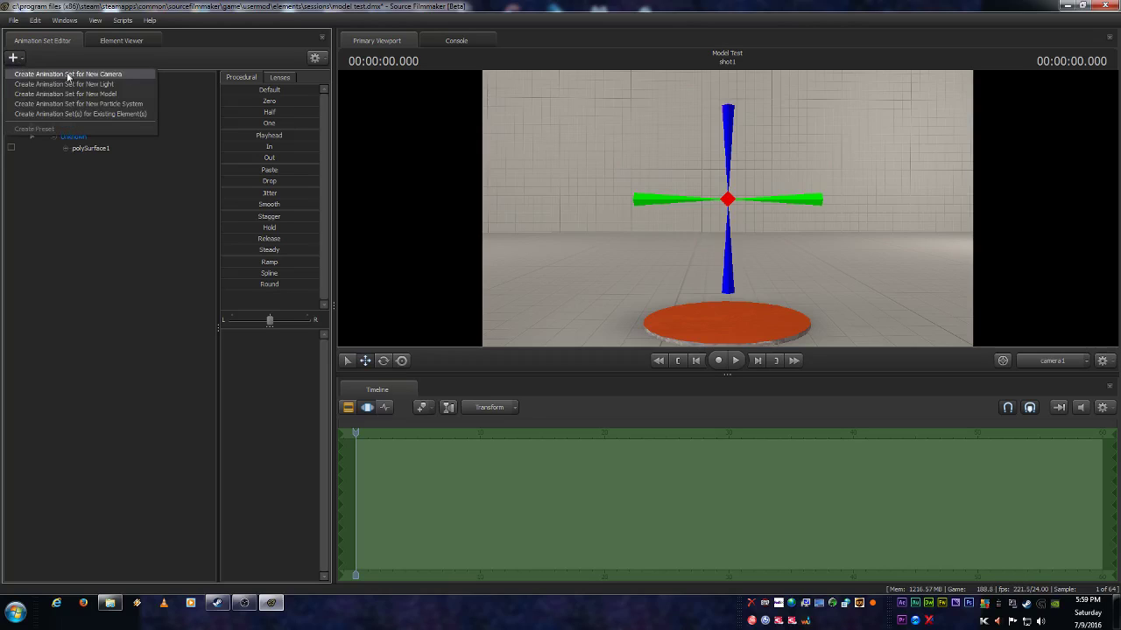
left_click(91, 96)
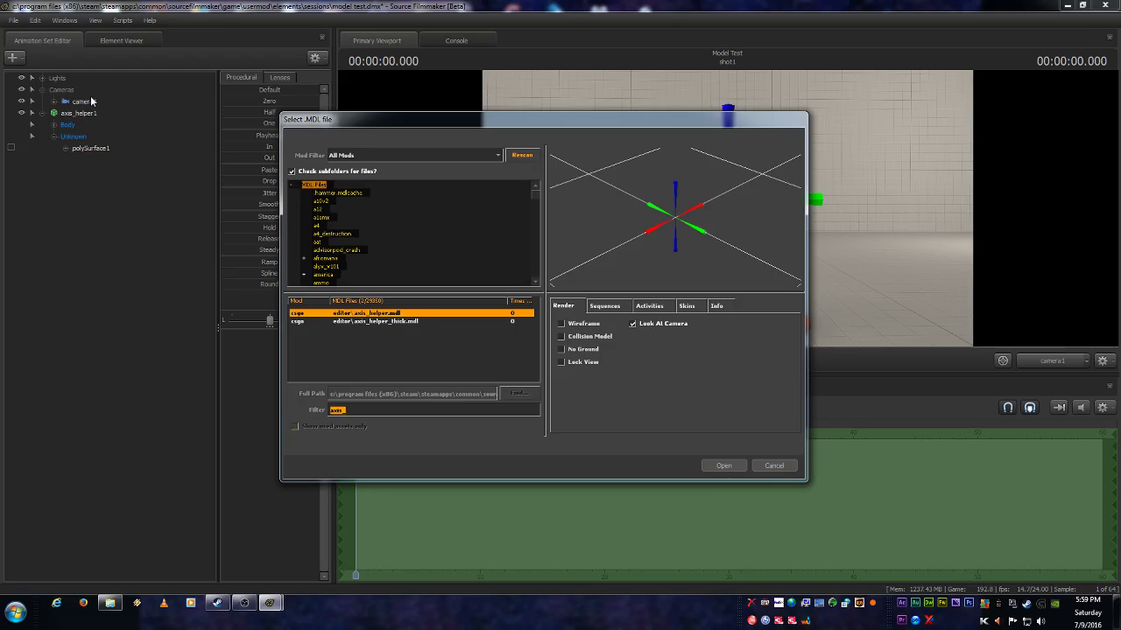
type("a")
type("pace")
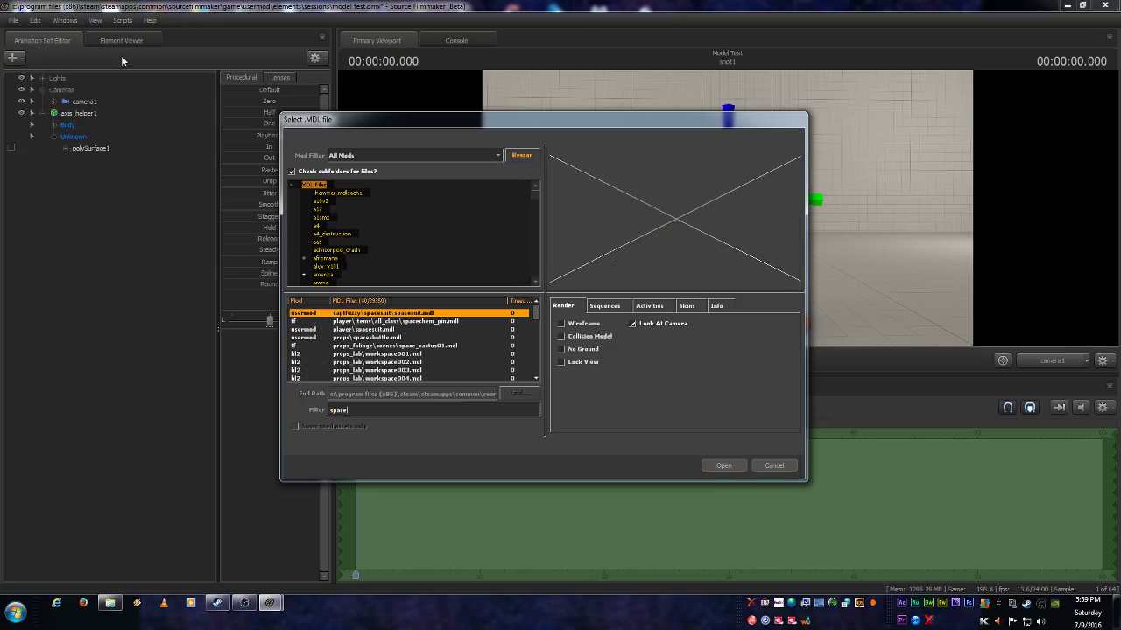
left_click(383, 331)
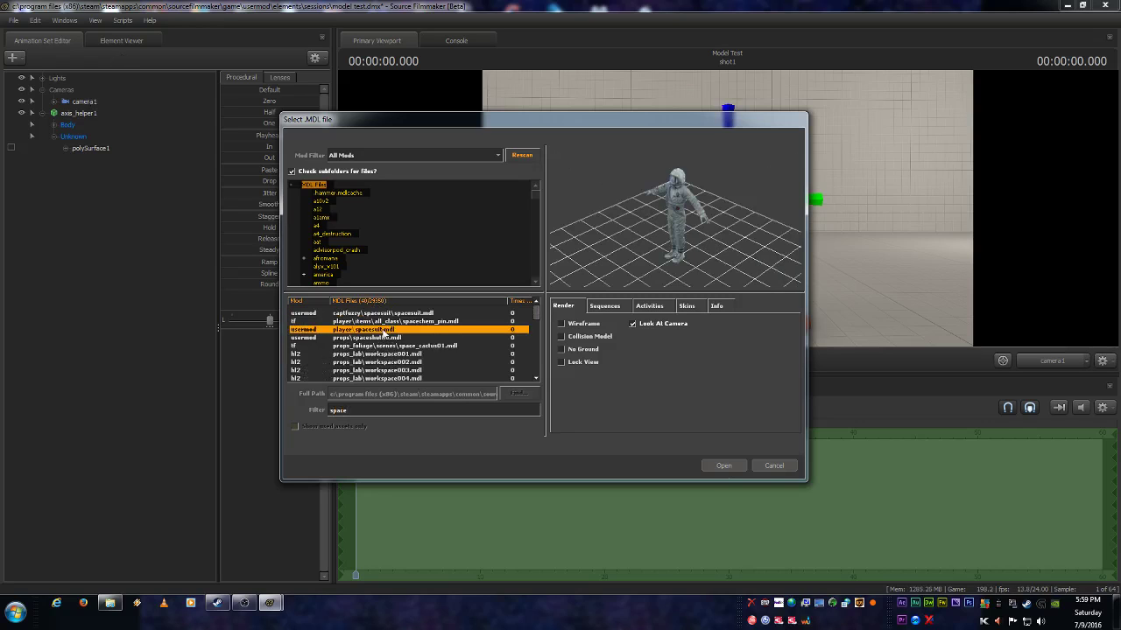
left_click(723, 466)
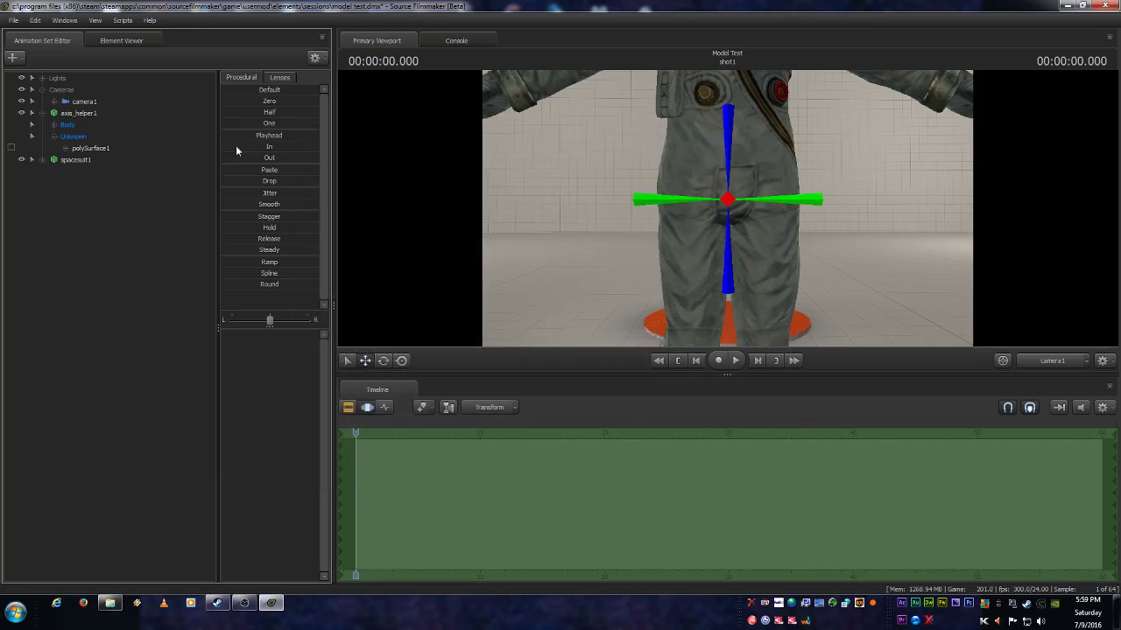
- Apply the Default procedural preset fully to spacesuit1, and clear the selection
left_click(68, 161)
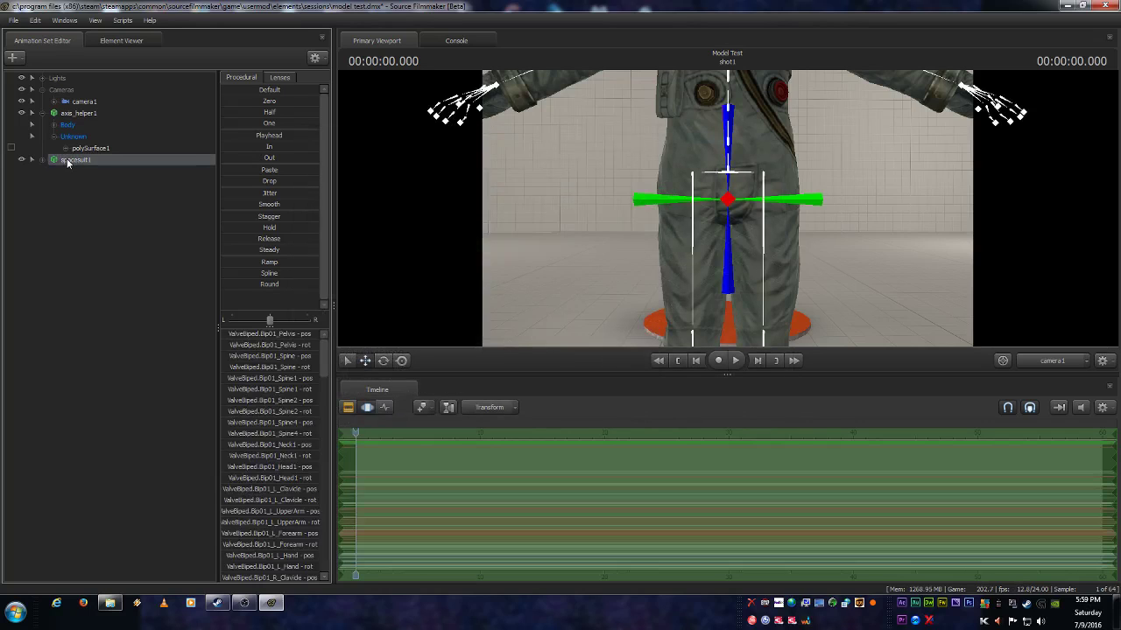
left_click(229, 91)
left_click_drag(229, 90, 368, 106)
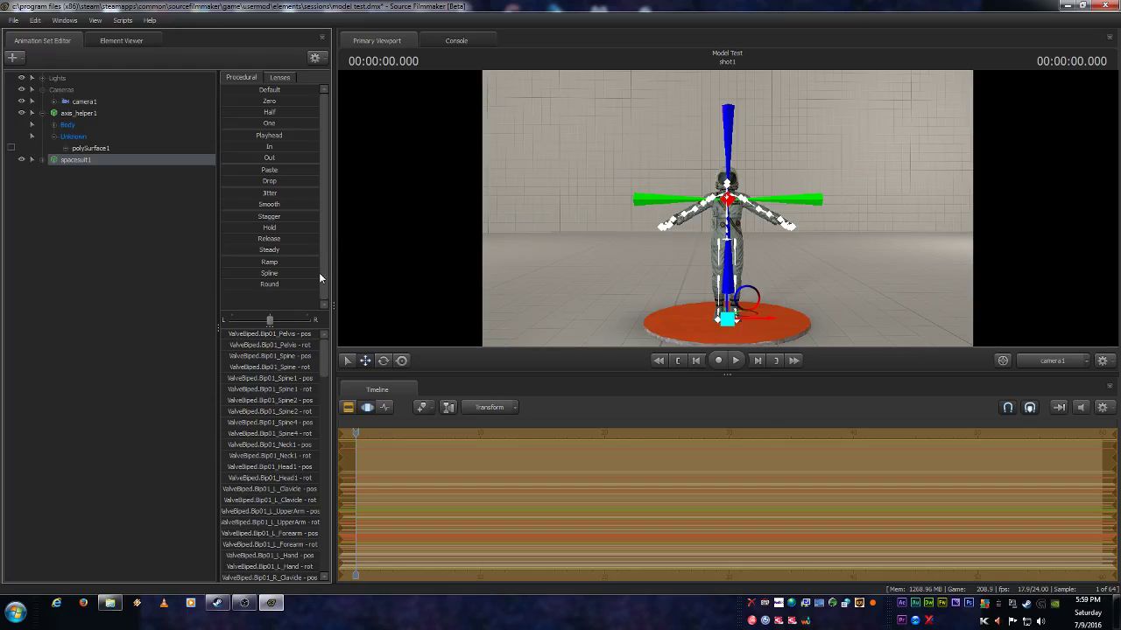
left_click(88, 241)
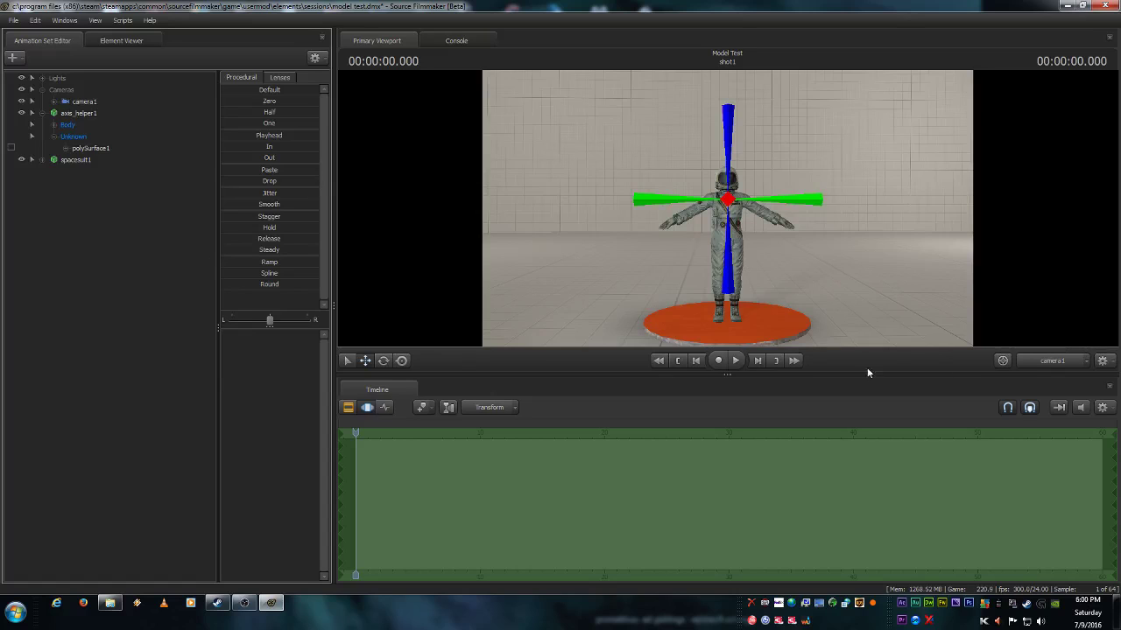
- Switch the viewport to the Work Camera and frame the spacesuit, axis helper and camera1 from the side
left_click(1028, 356)
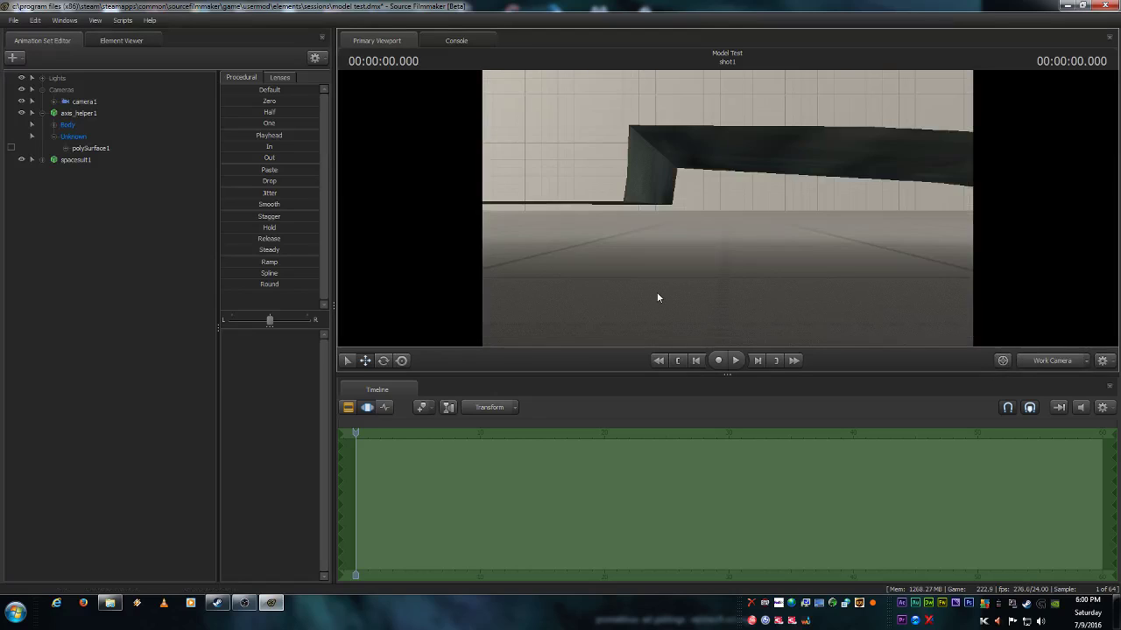
key("z")
left_click_drag(658, 293, 657, 293)
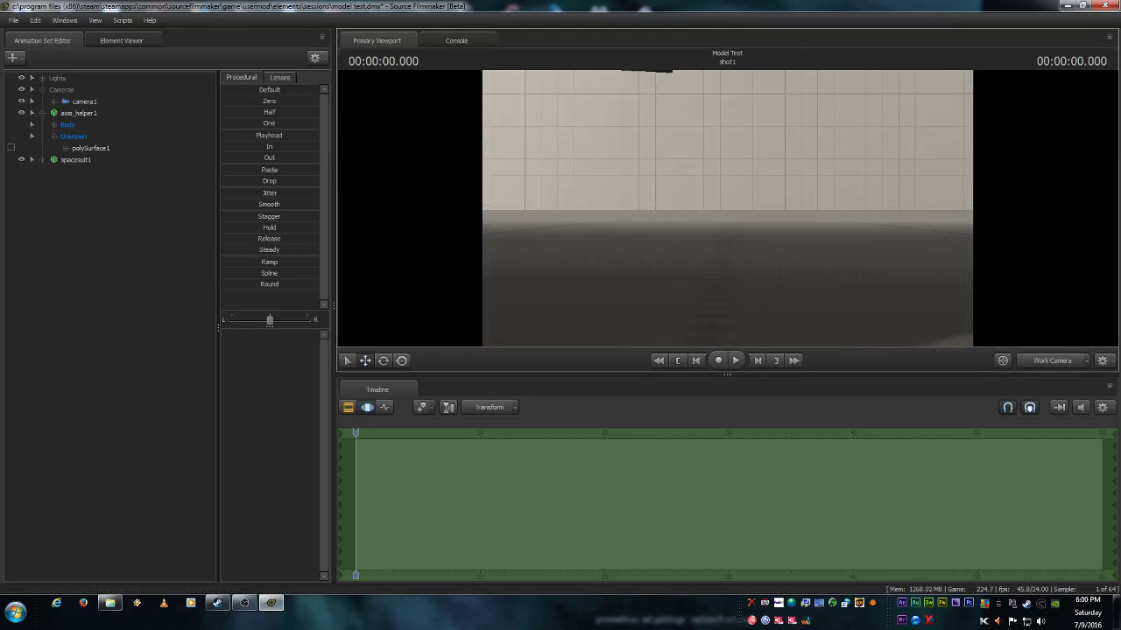
key("s")
left_click_drag(727, 208, 726, 164)
key("s")
key("d")
key("d")
key("s")
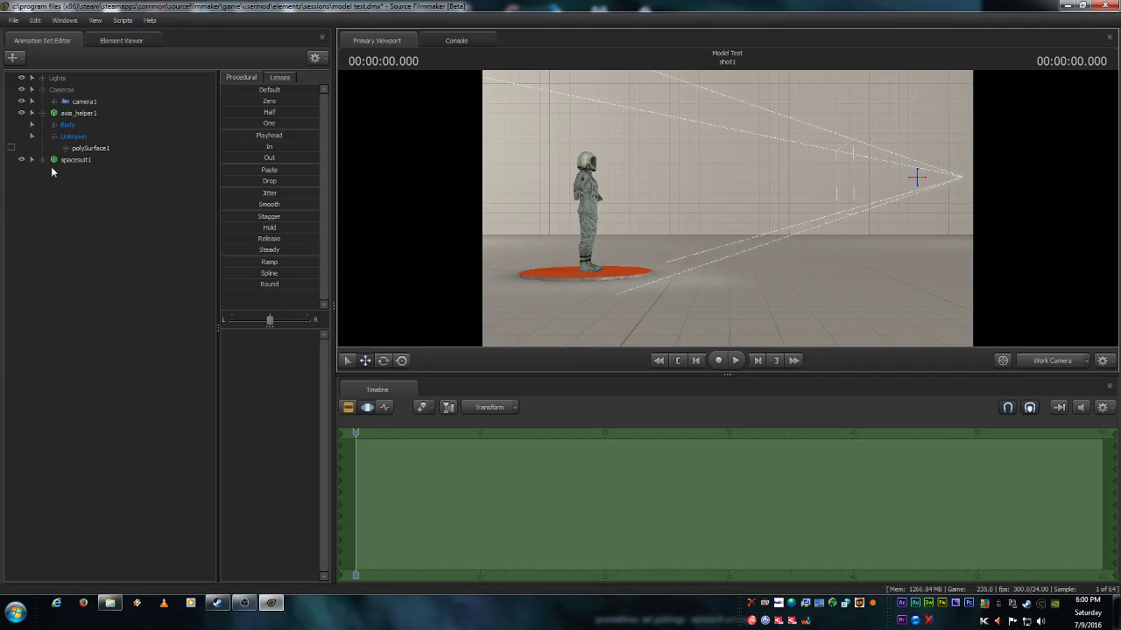
- Move axis_helper1 from beside camera1 to the spacesuit, centering it sideways on the torso and lowering it to the chest
left_click(71, 112)
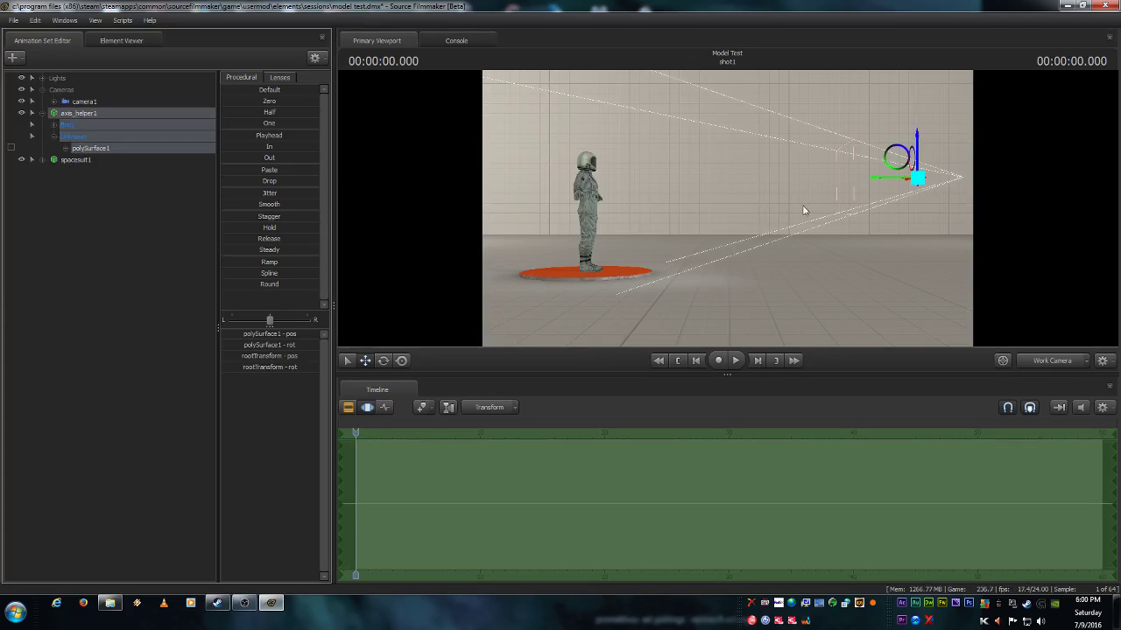
left_click_drag(881, 179, 543, 191)
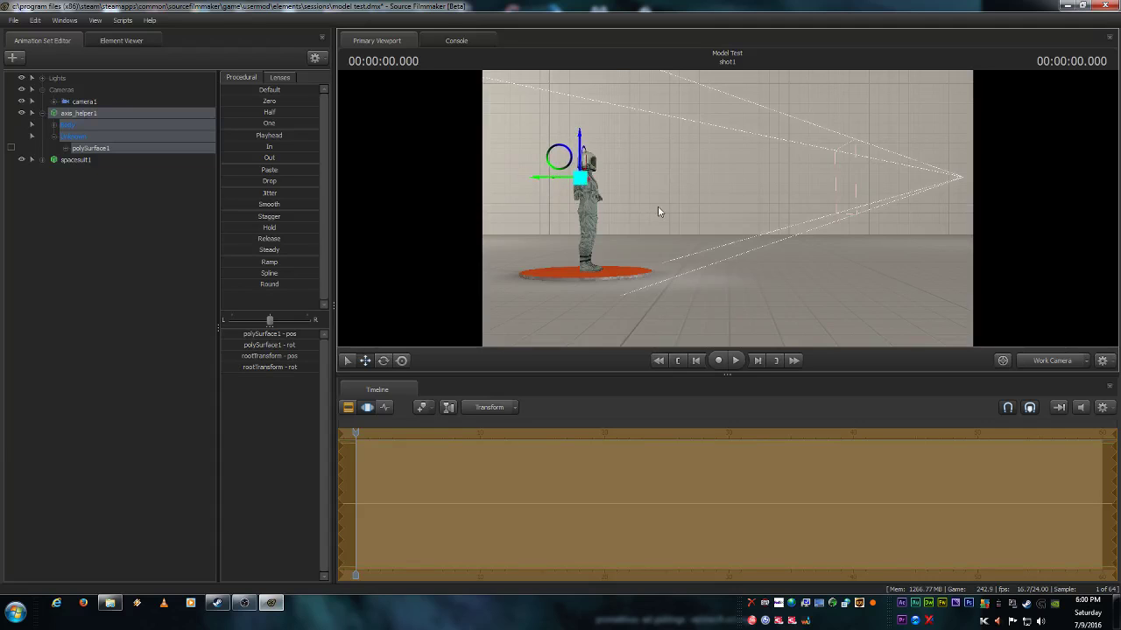
left_click_drag(662, 205, 421, 211)
key("d")
key("w")
key("w")
key("d")
left_click_drag(727, 210, 680, 210)
left_click_drag(803, 230, 647, 221)
left_click_drag(736, 232, 730, 215)
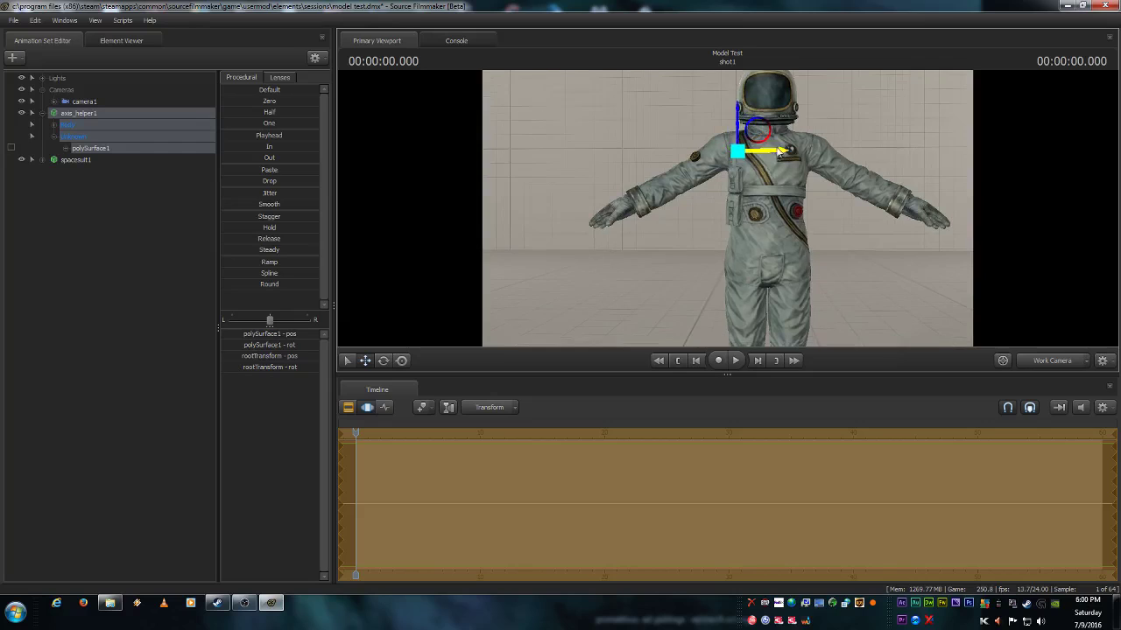
left_click_drag(785, 156, 809, 160)
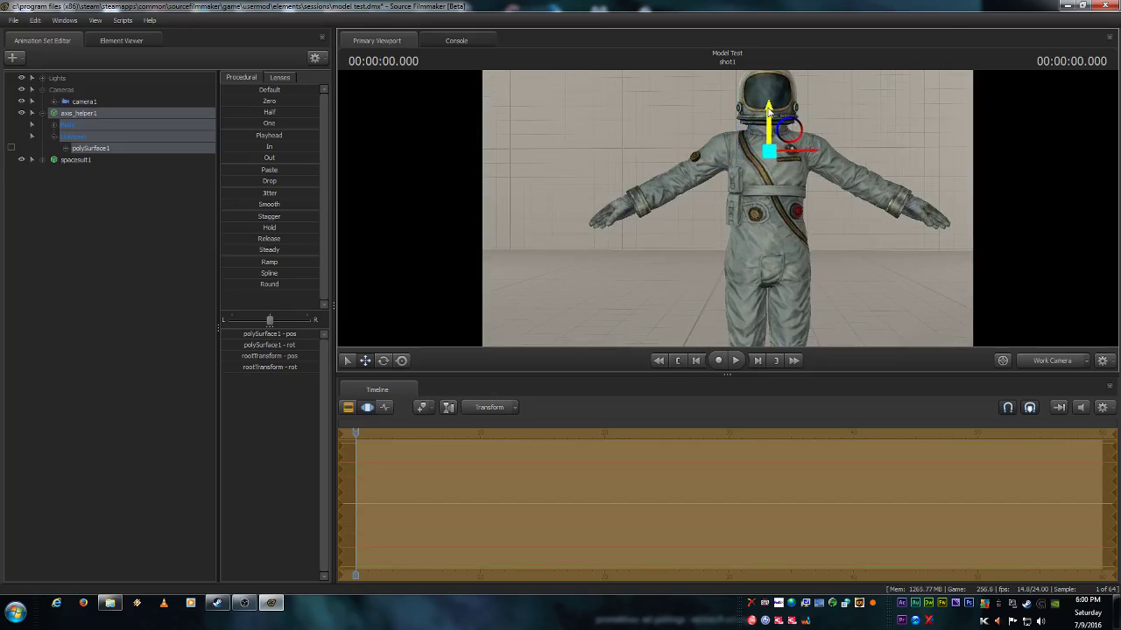
left_click_drag(767, 109, 769, 135)
- Center axis_helper1 front to back inside the spacesuit's torso and lower it slightly more
left_click_drag(817, 216, 1088, 243)
key("a")
key("a")
key("d")
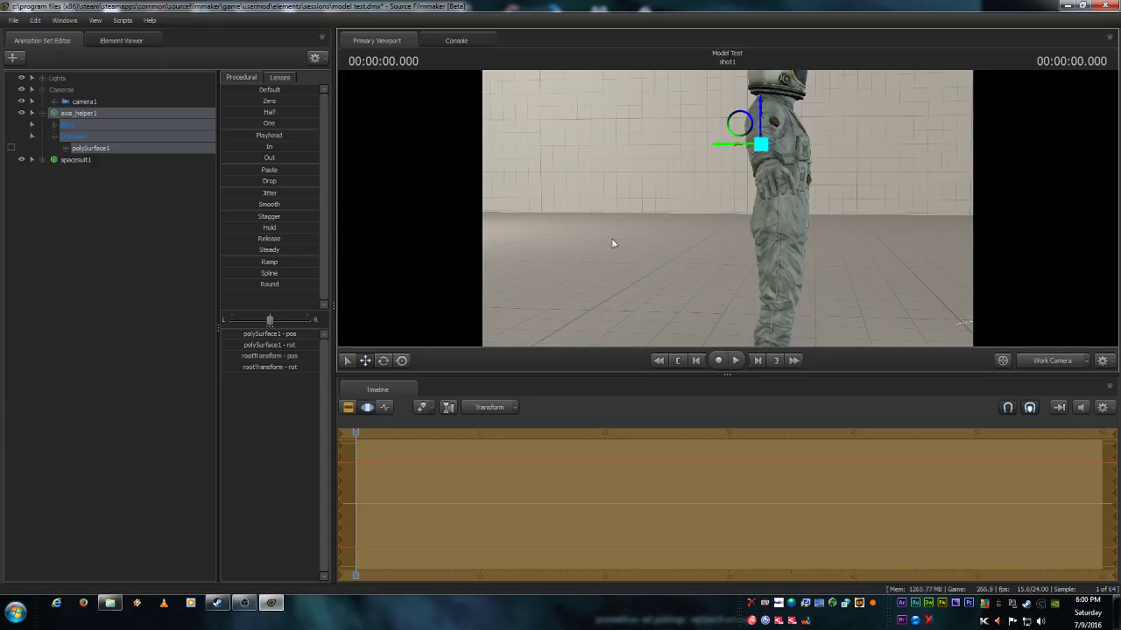
left_click_drag(718, 144, 741, 150)
left_click_drag(828, 190, 851, 203)
key("d")
key("d")
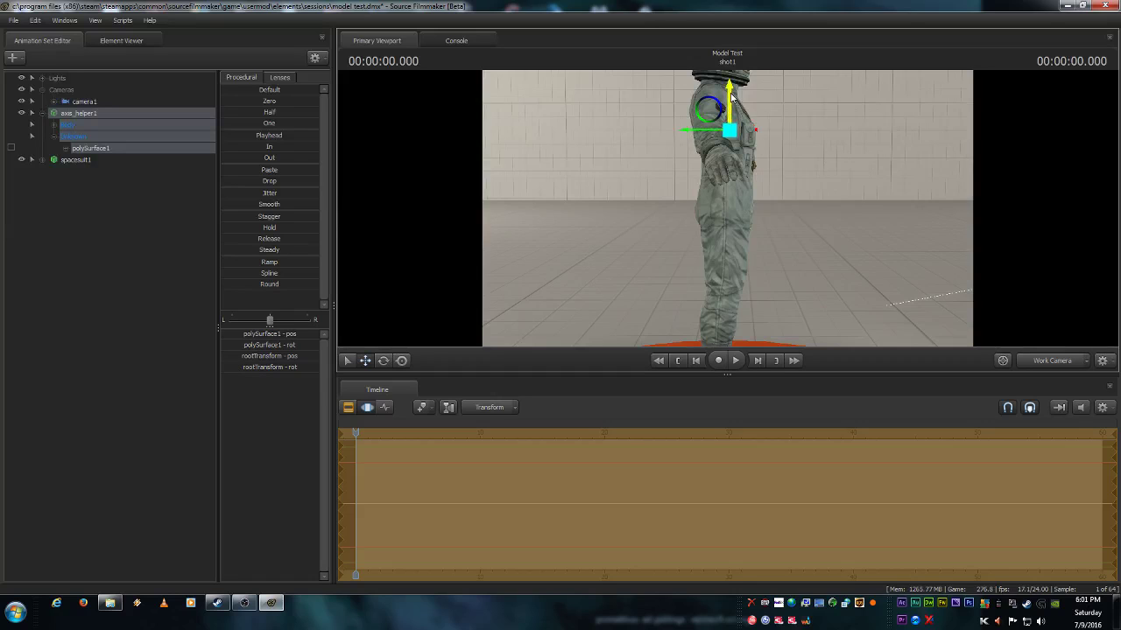
left_click_drag(731, 98, 731, 105)
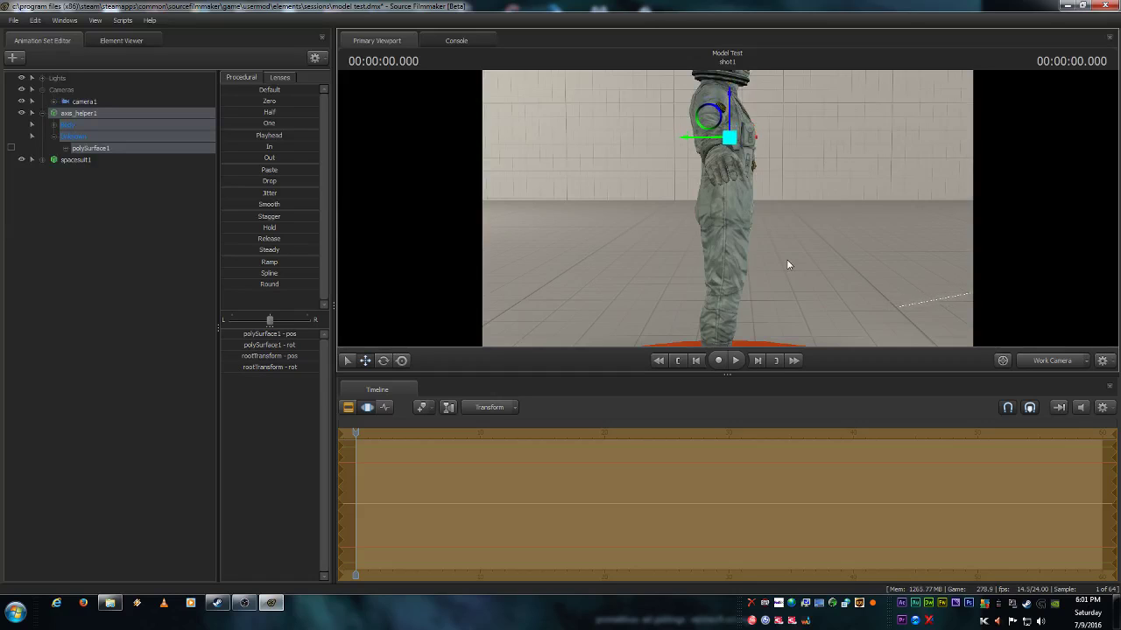
- Expand the Body controls of spacesuit1 while keeping the controls of axis_helper1 listed
key("s")
left_click_drag(788, 264, 578, 268)
key("d")
left_click_drag(704, 268, 667, 269)
key("s")
left_click_drag(728, 213, 729, 213)
key("a")
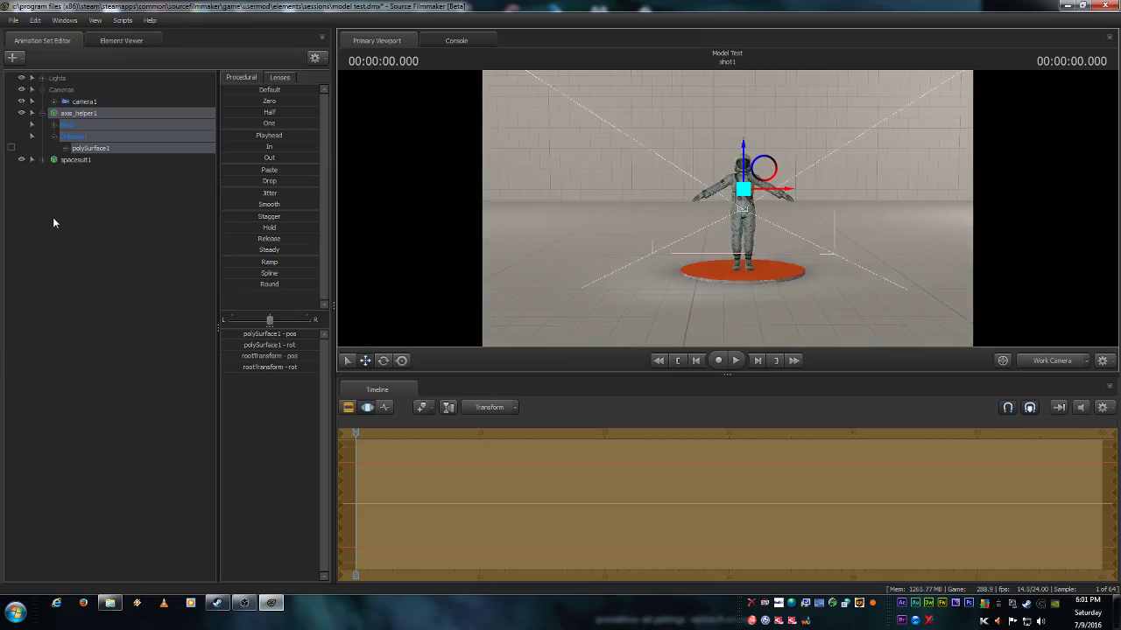
left_click(42, 112)
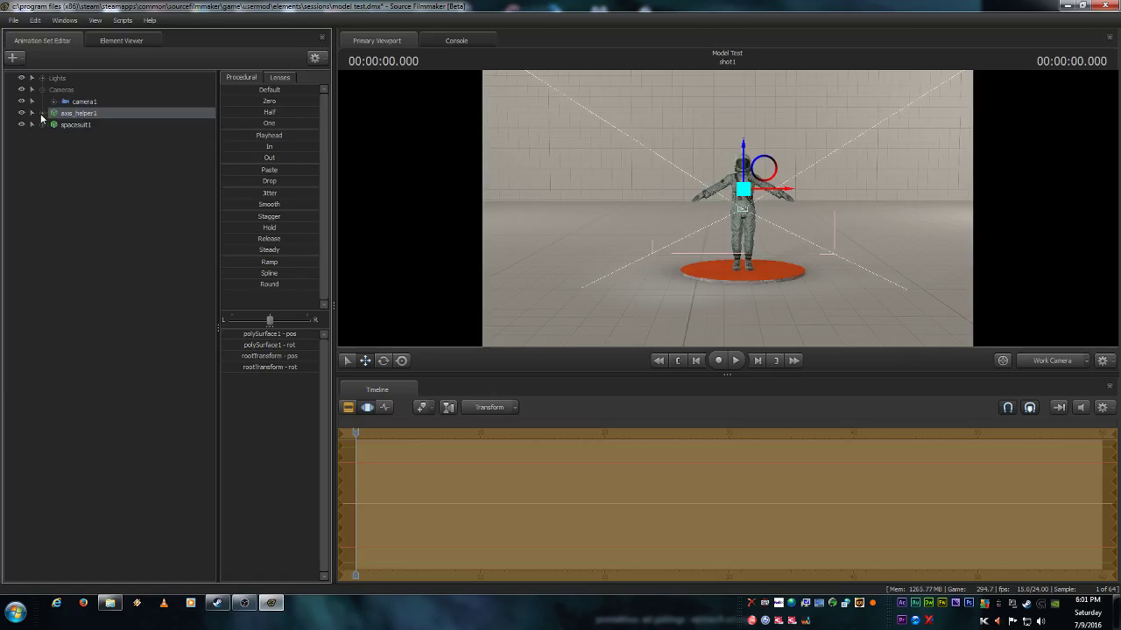
left_click(41, 124)
left_click(53, 136)
left_click(42, 113)
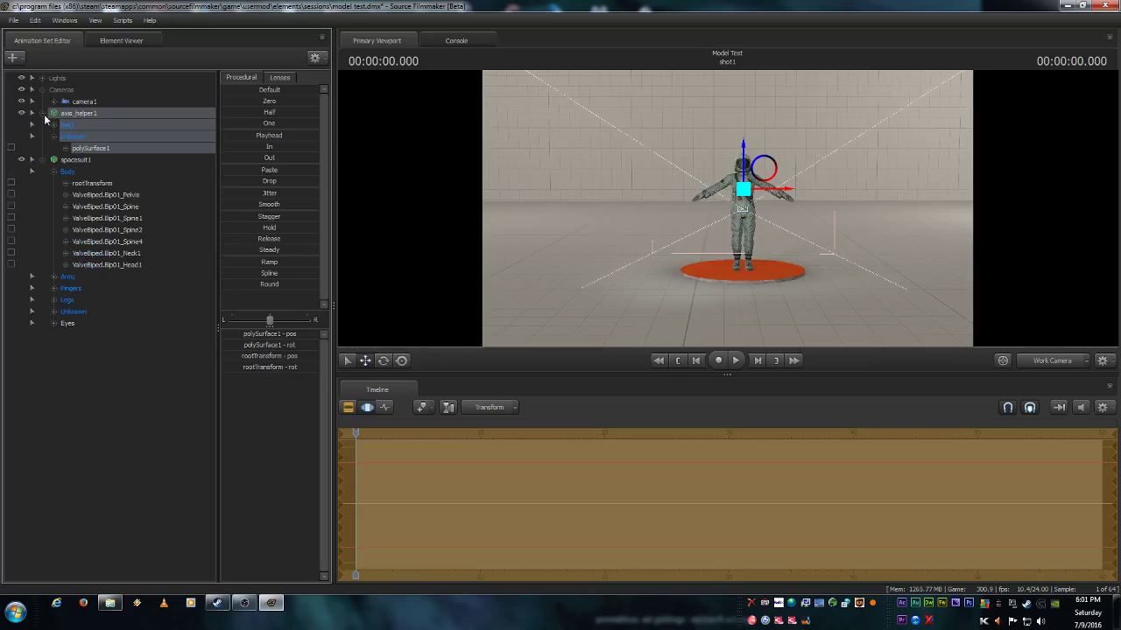
- Lock axis_helper1's polySurface1 control to the rootTransform of spacesuit1
left_click(94, 149)
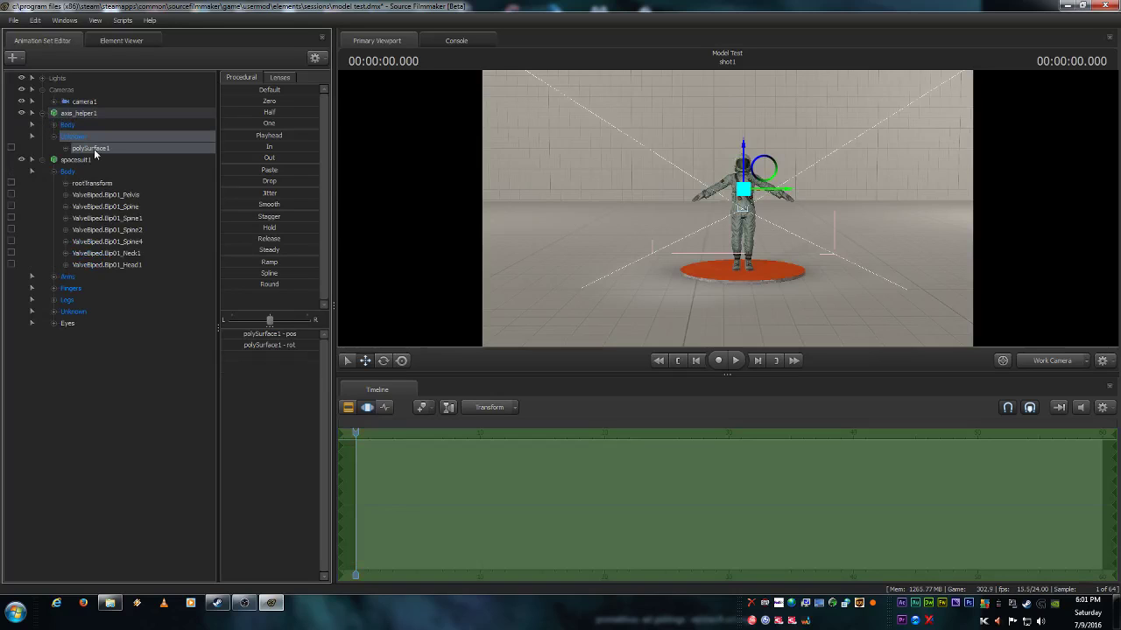
double_click(98, 184)
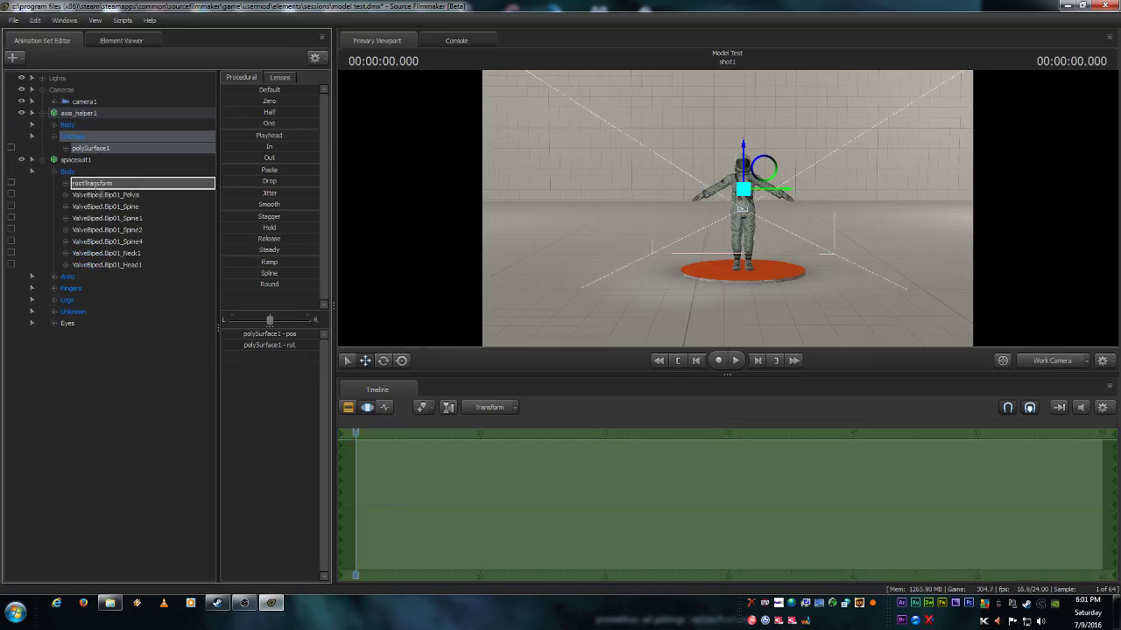
key("Return")
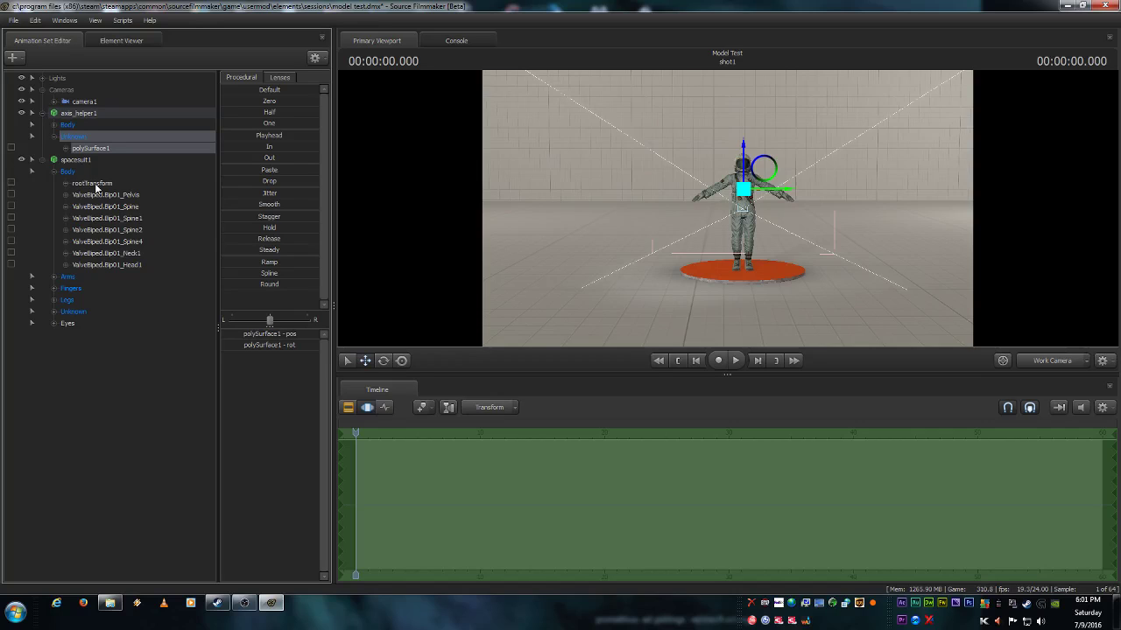
left_click(94, 183)
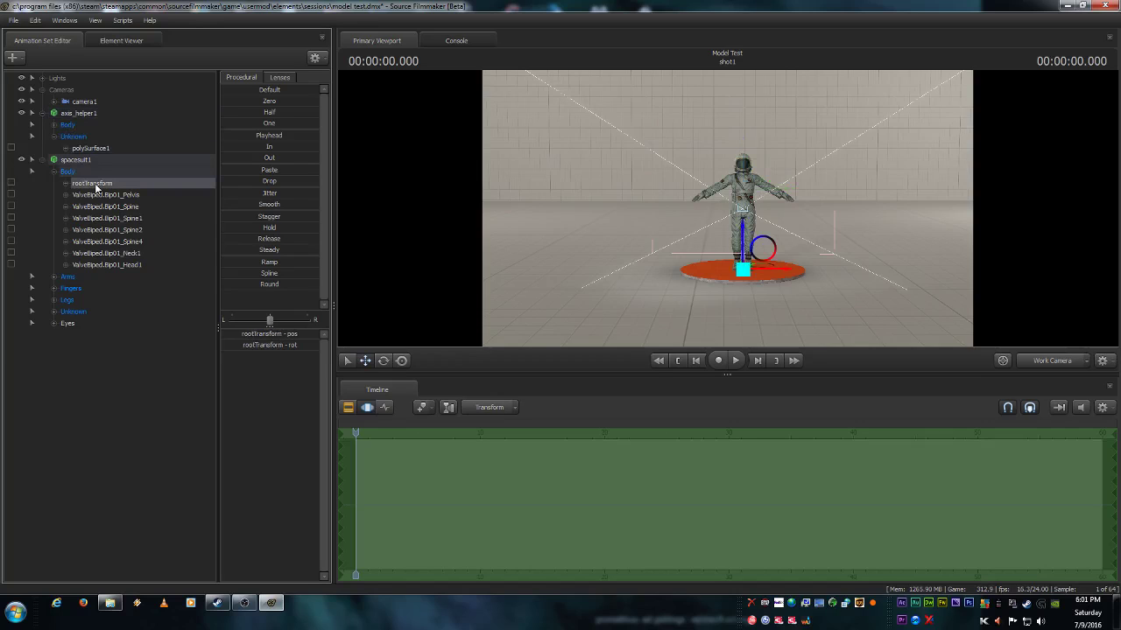
left_click_drag(96, 183, 94, 148)
mouse_move(788, 274)
left_mouse_down()
mouse_move(681, 271)
mouse_move(855, 271)
mouse_move(788, 273)
left_mouse_up()
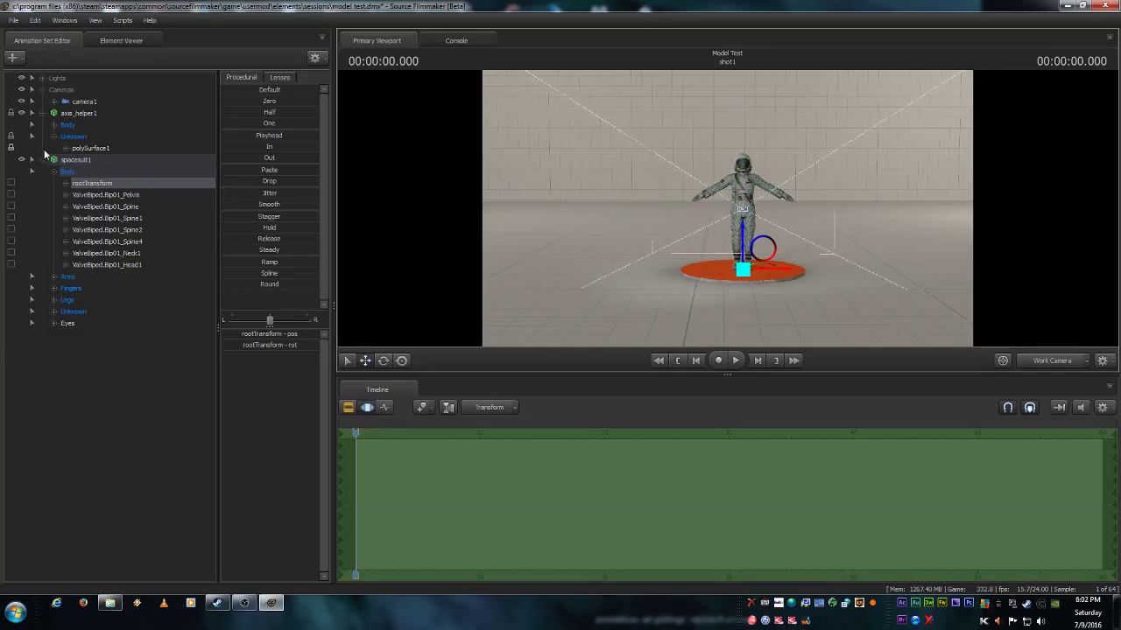
- Import the walk_all sequence onto spacesuit1 with move_x set to 1.00 and no root motion
left_click(43, 113)
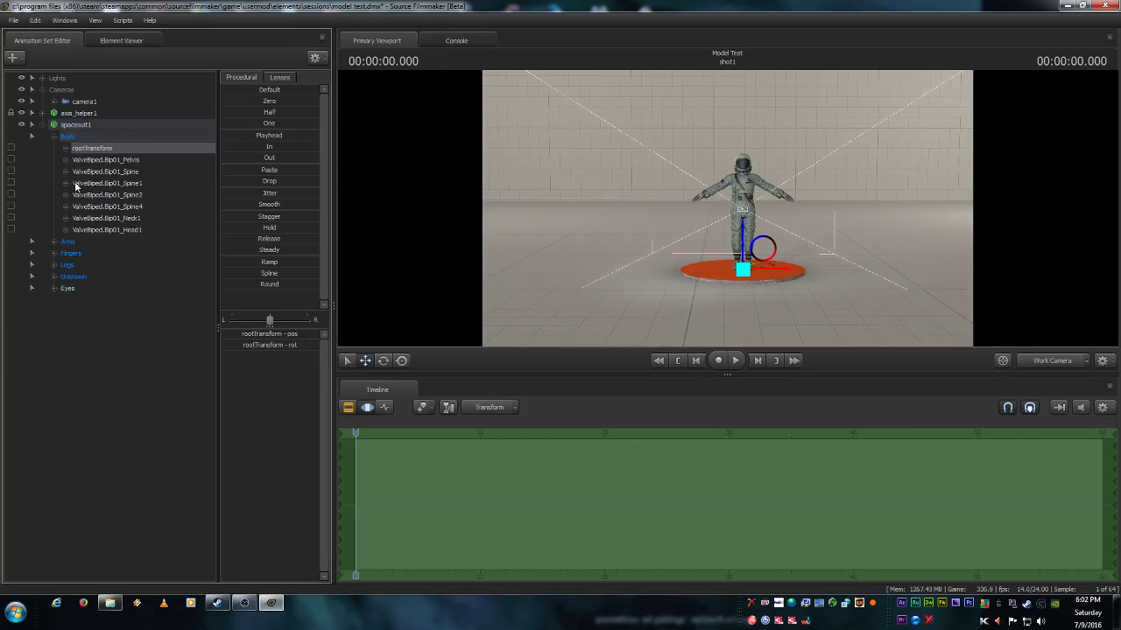
left_click(86, 137)
right_click(91, 123)
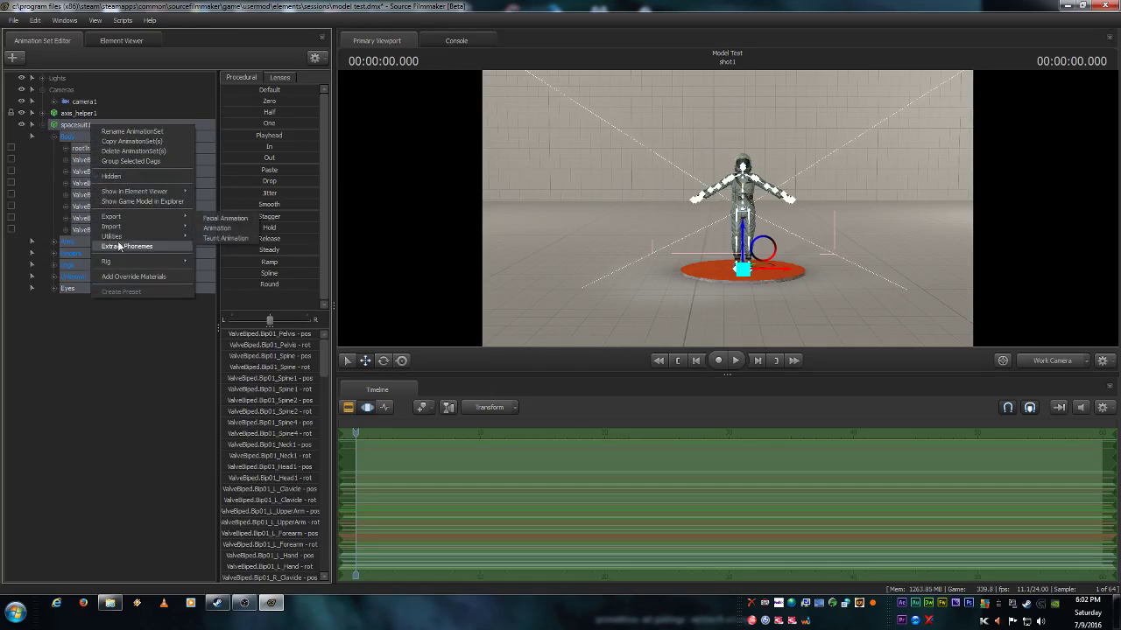
mouse_move(143, 224)
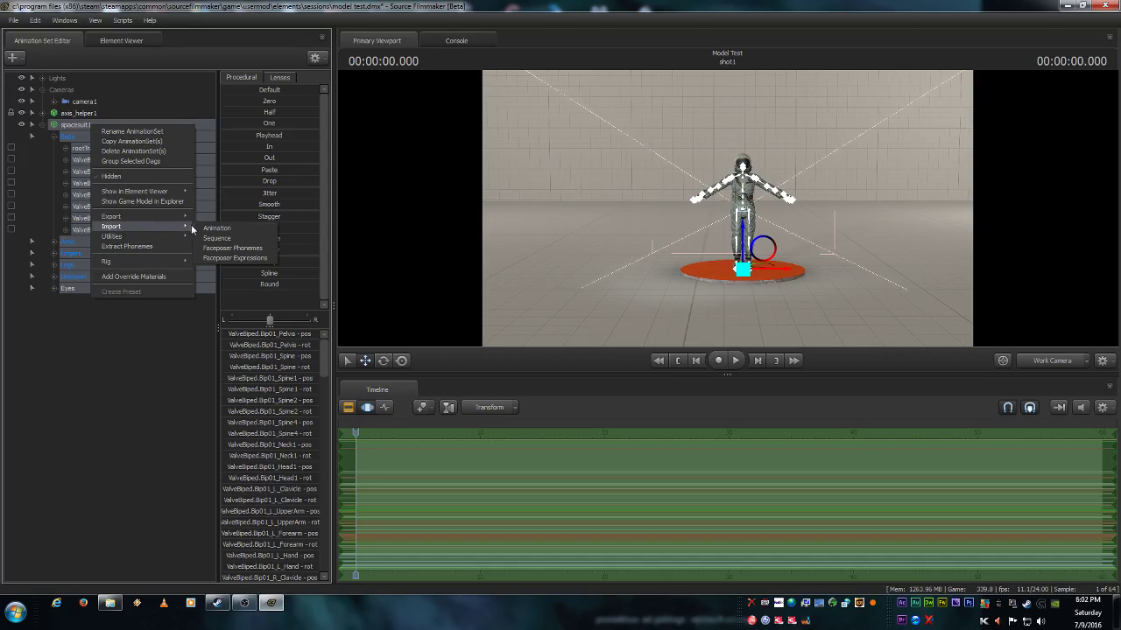
left_click(216, 238)
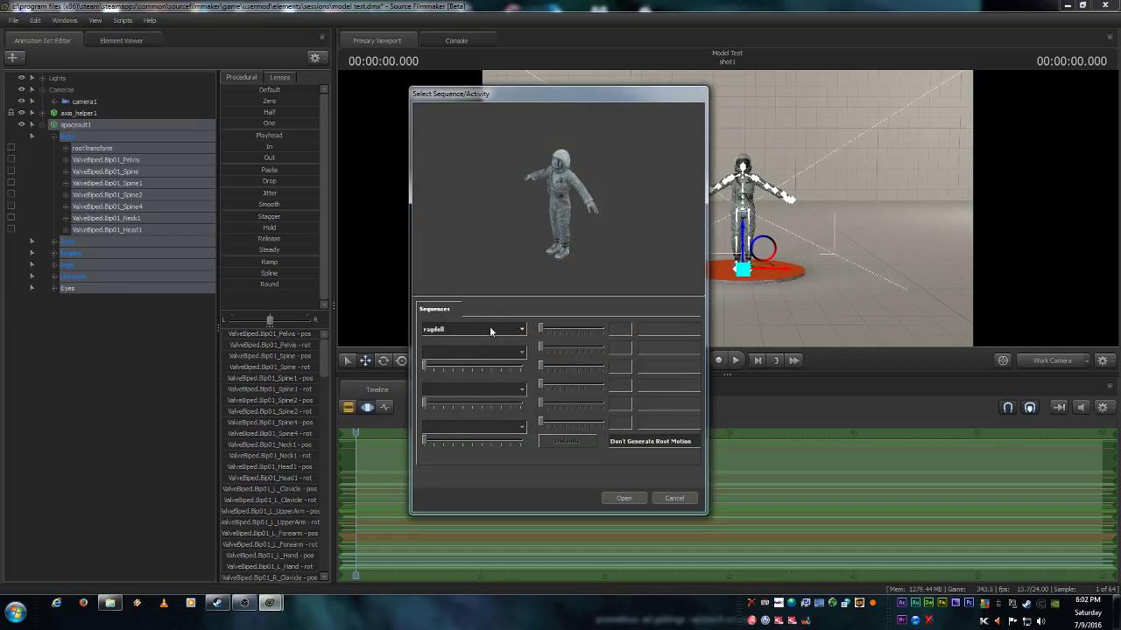
left_click(490, 330)
key("w")
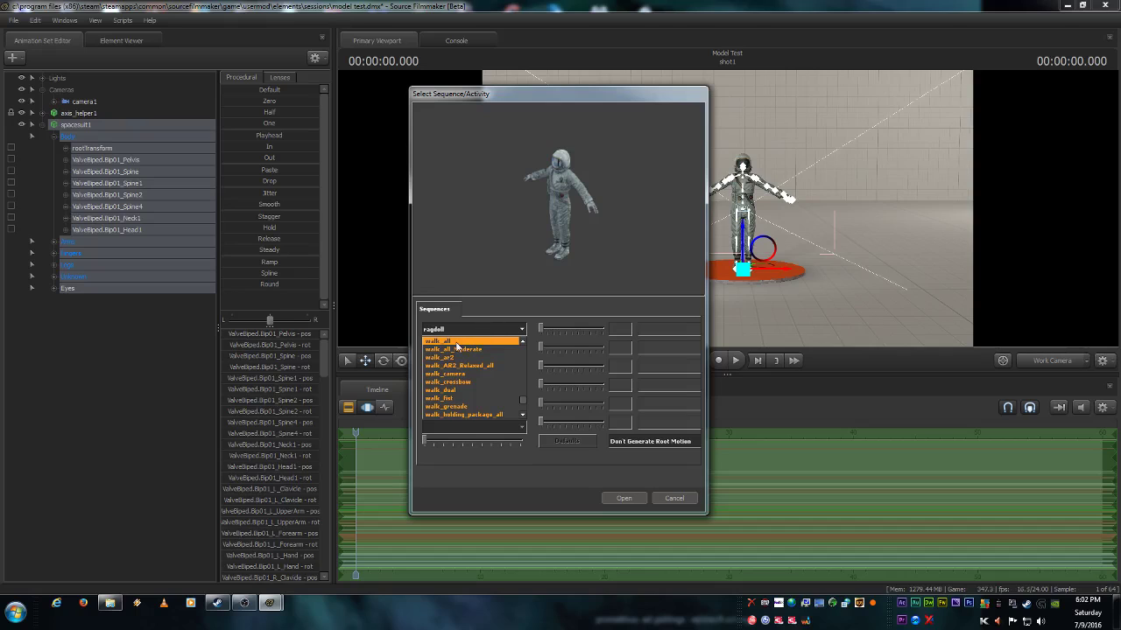
left_click(455, 341)
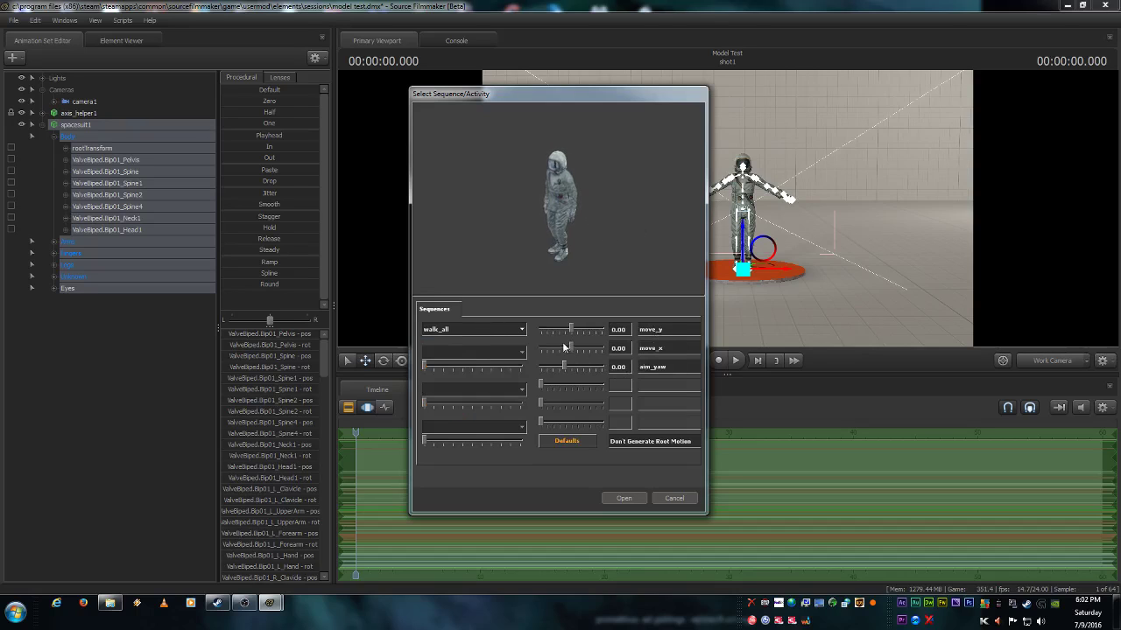
left_click_drag(569, 347, 611, 350)
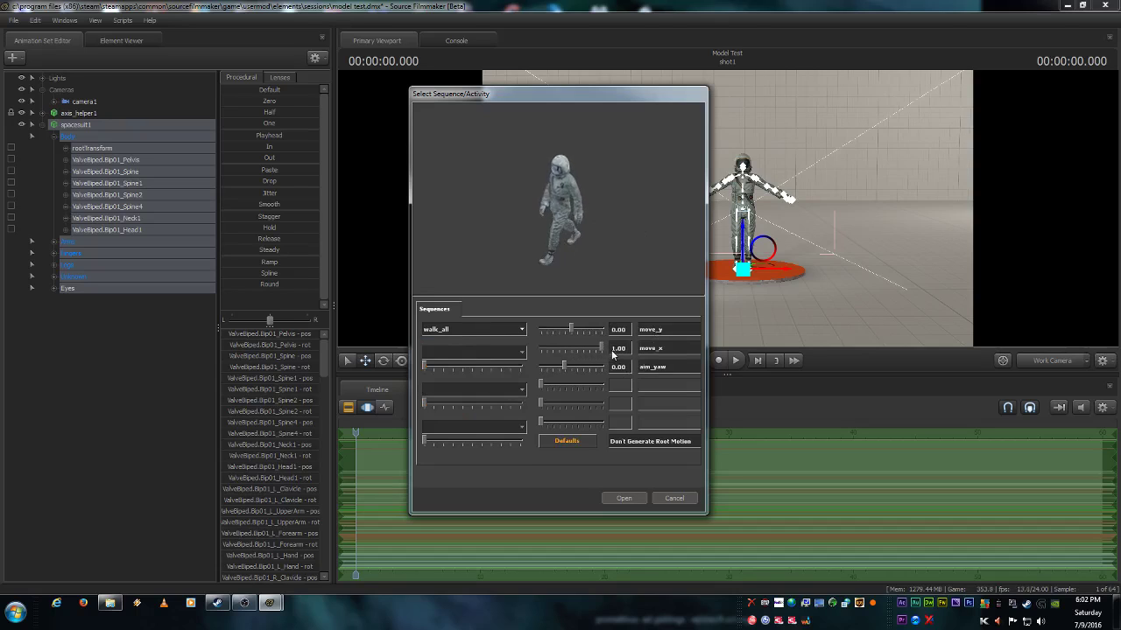
left_click(623, 499)
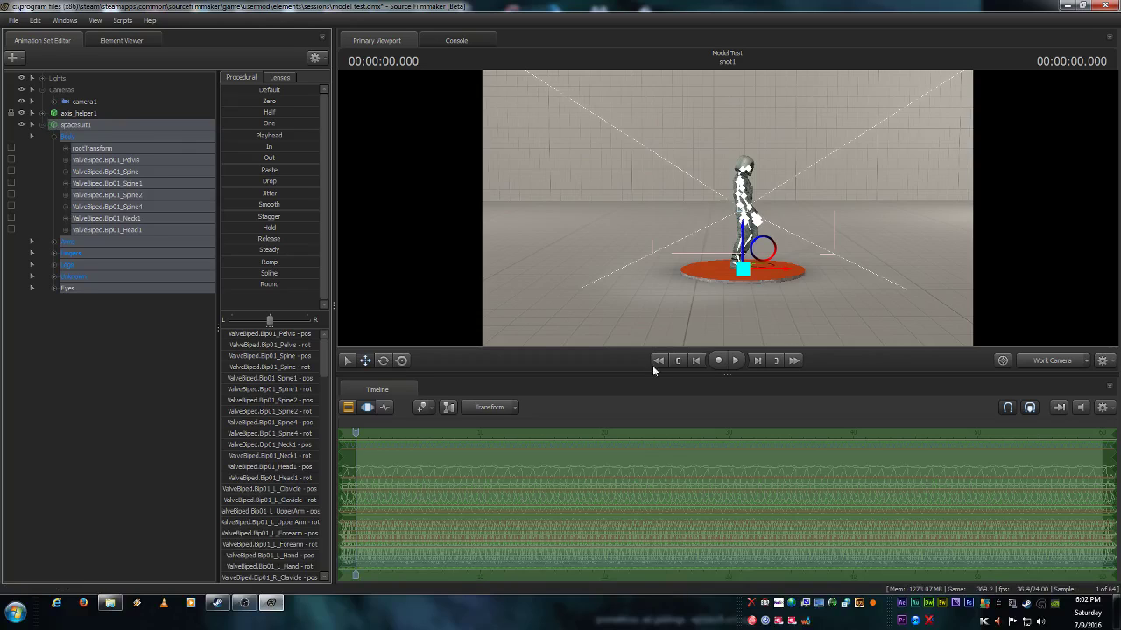
- Play back the spacesuit's walk cycle briefly and return the playhead to the start of the shot
left_click(735, 360)
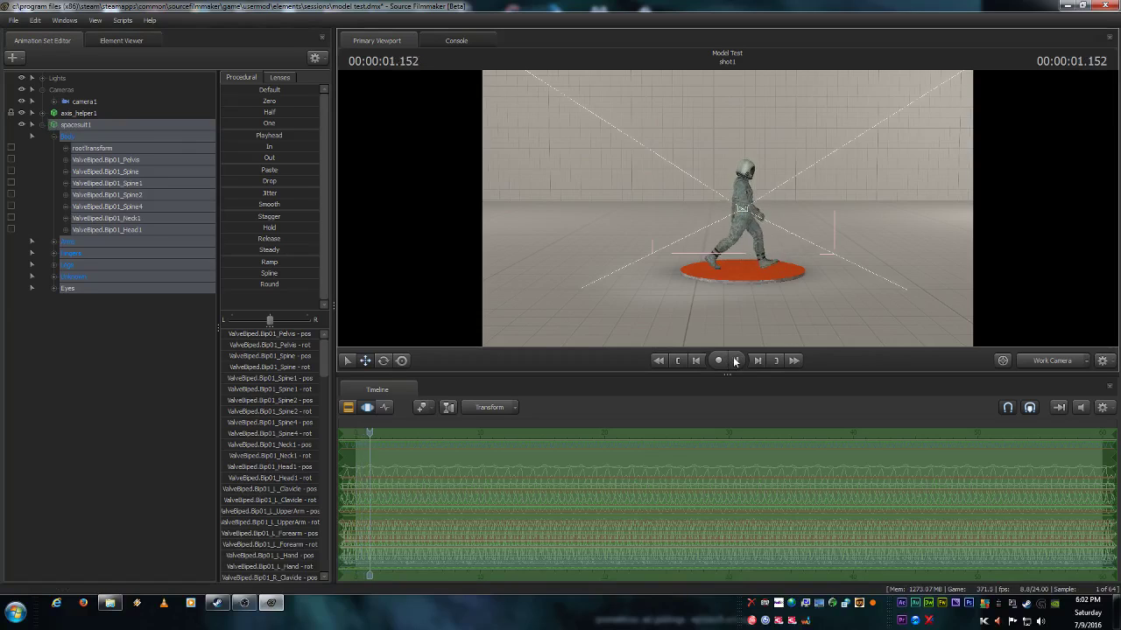
left_click(735, 360)
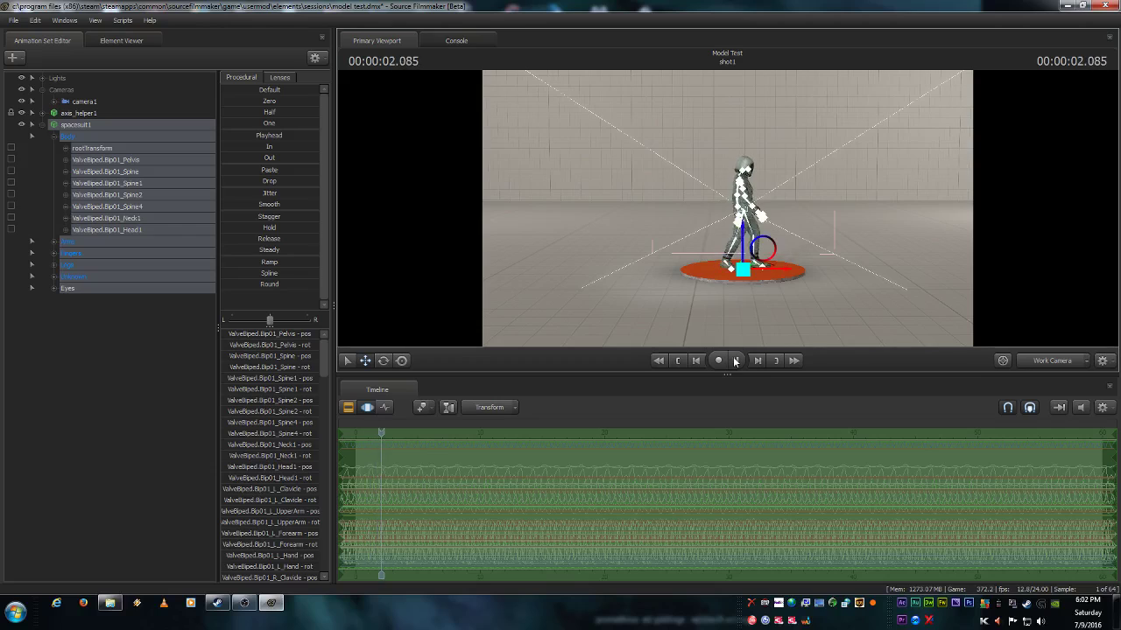
left_click(683, 360)
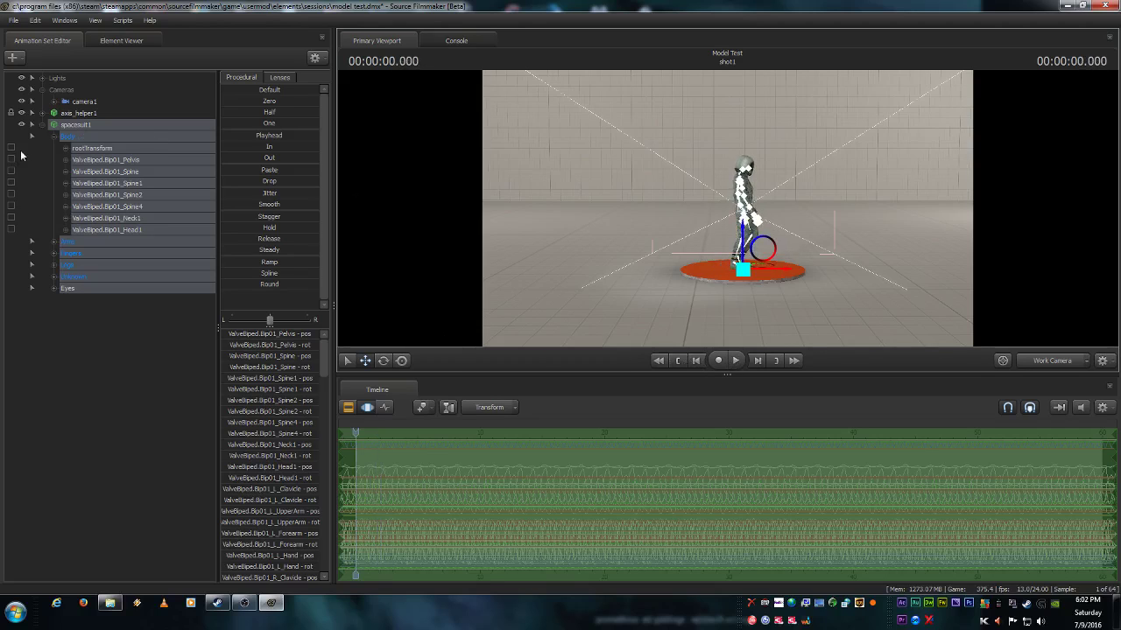
- In the Graph Editor, move spacesuit1's rootTransform far back along its walking direction at time 0
left_click(109, 150)
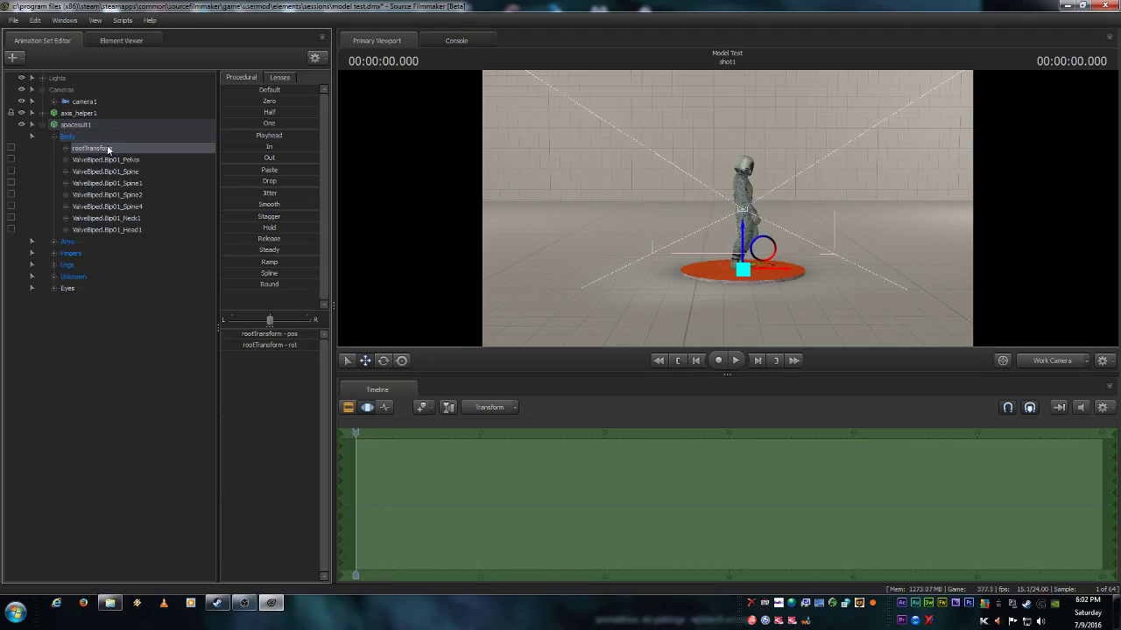
left_click(386, 407)
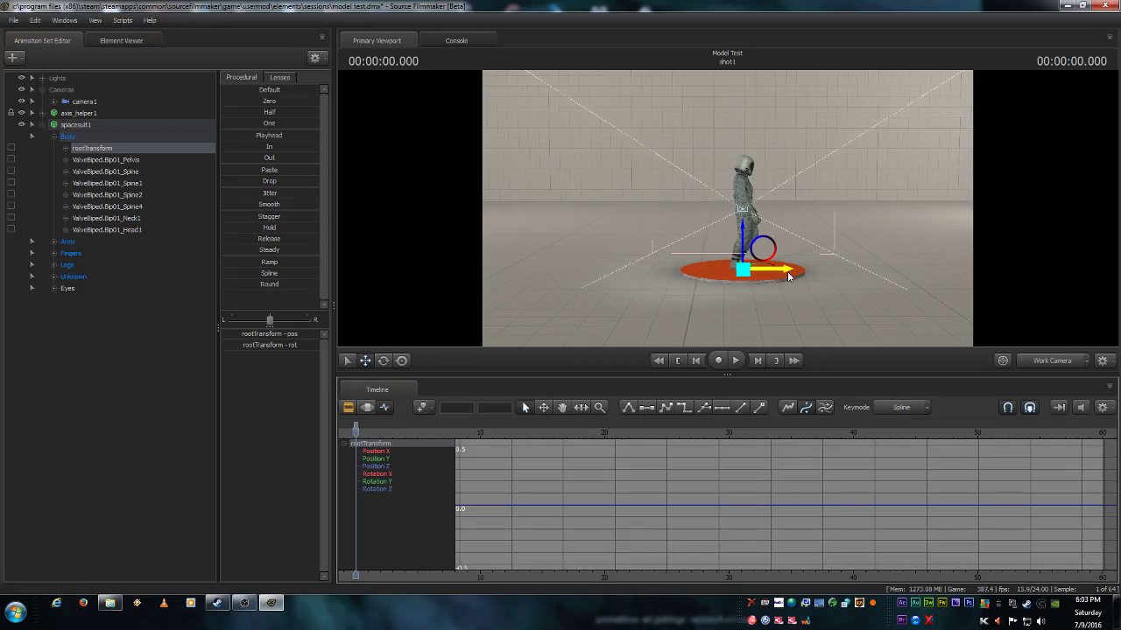
left_click_drag(787, 275, 475, 263)
left_click_drag(752, 297, 464, 282)
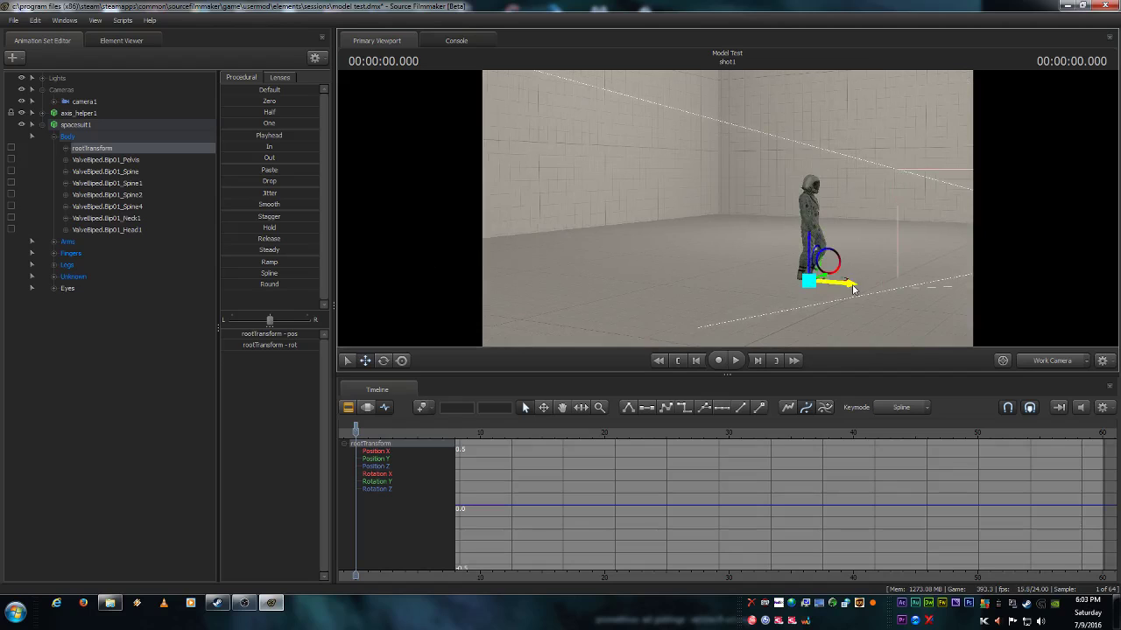
left_click_drag(853, 288, 610, 268)
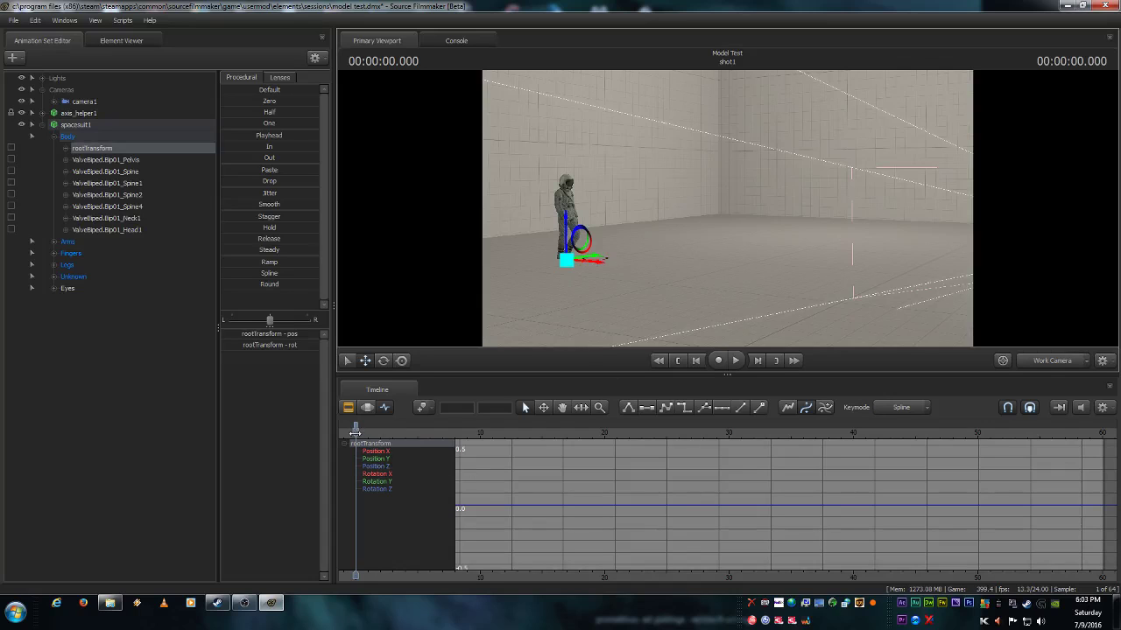
- At 12 seconds, move spacesuit1's rootTransform forward past the orange disc to the far side of the stage
left_click_drag(355, 429, 505, 440)
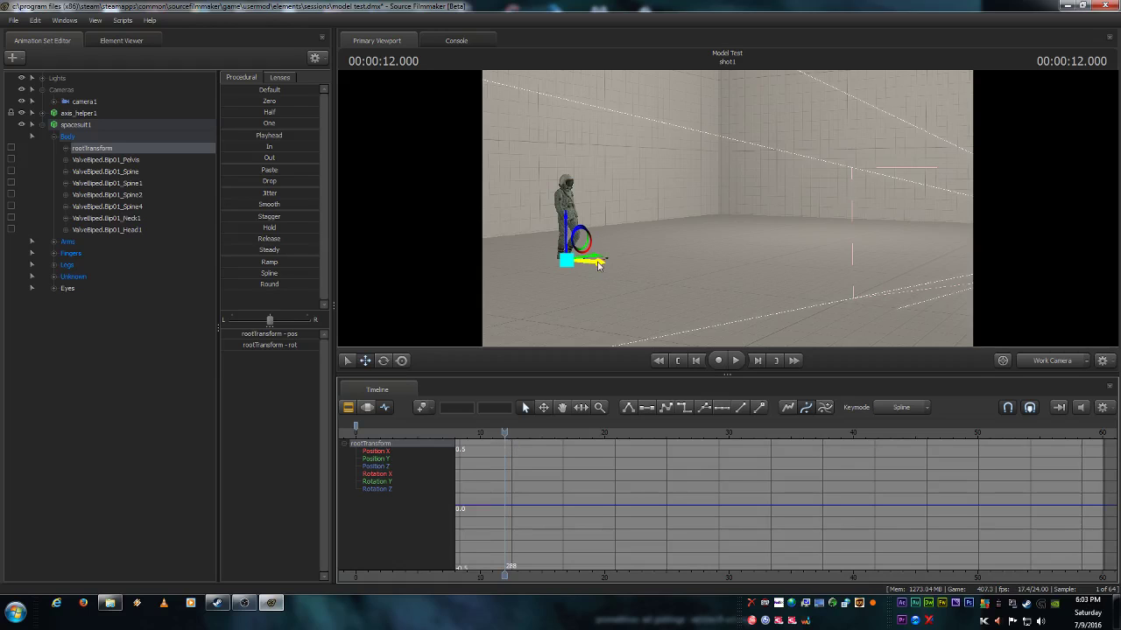
left_click_drag(599, 265, 1117, 309)
left_click_drag(727, 209, 980, 209)
left_click_drag(639, 264, 1040, 258)
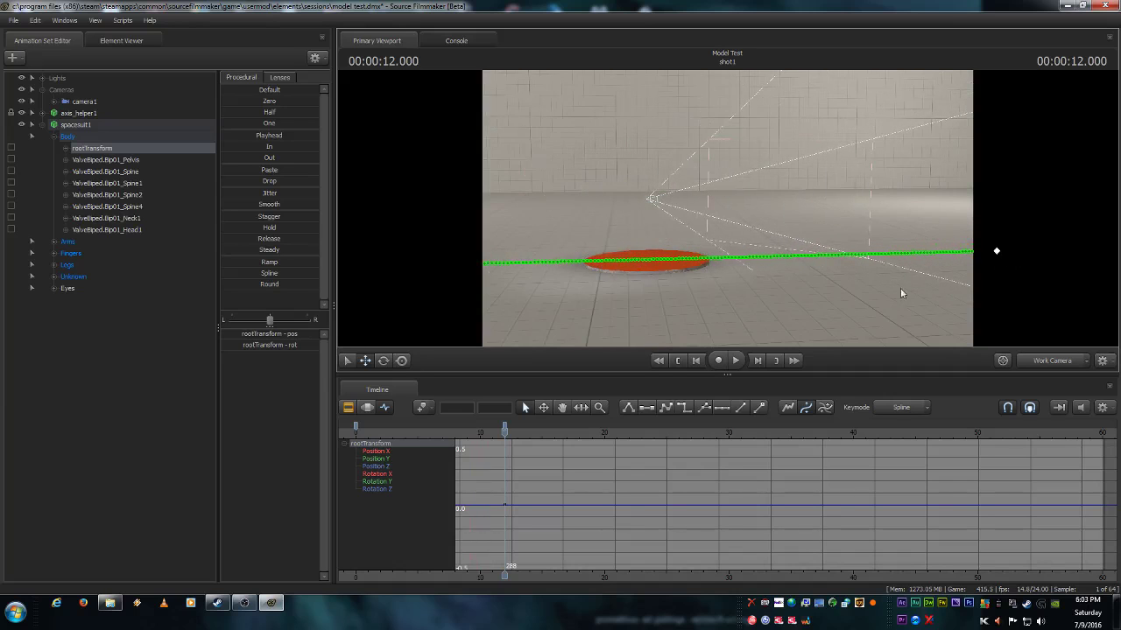
left_click_drag(861, 300, 1068, 300)
left_click_drag(661, 257, 896, 242)
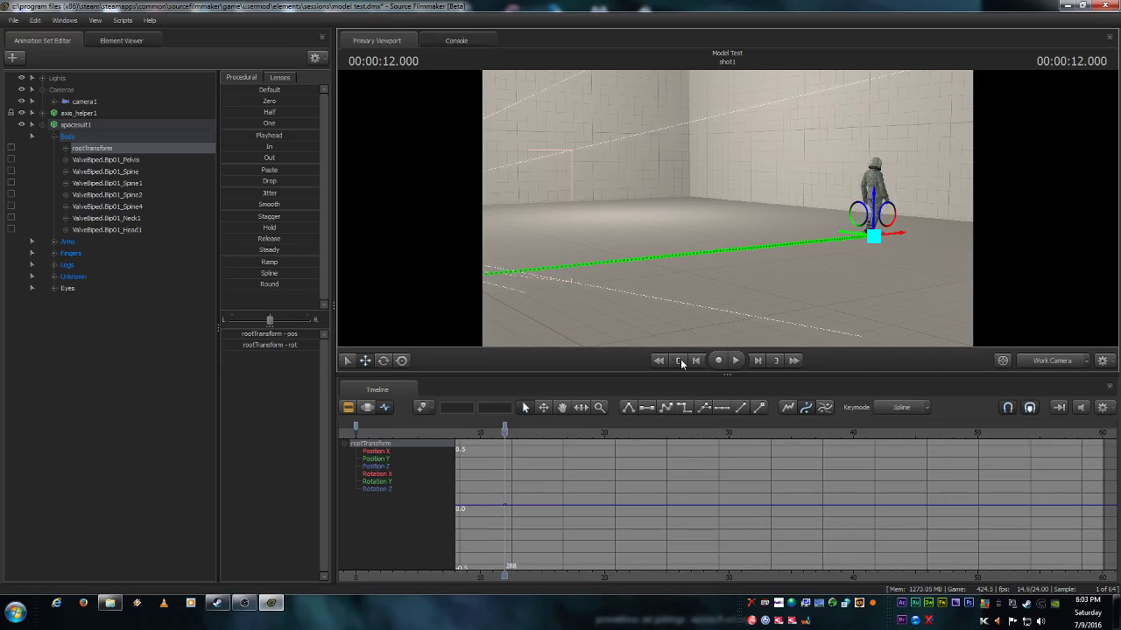
- Return the playhead to the start of the shot and switch the viewport to camera1
left_click(677, 361)
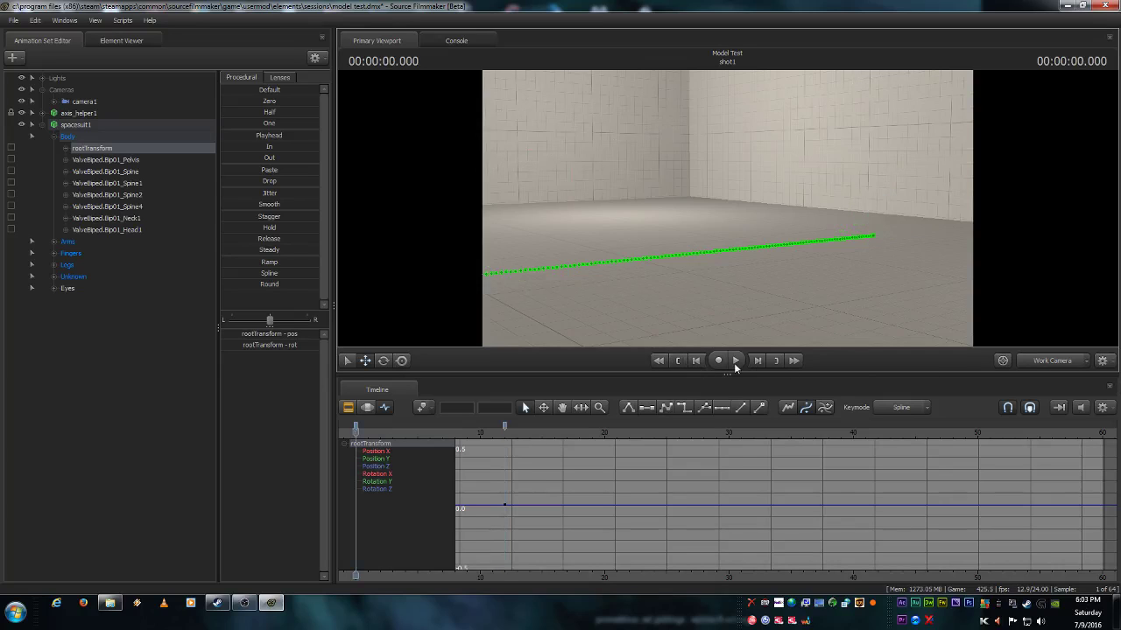
left_click(1050, 361)
left_click(1064, 380)
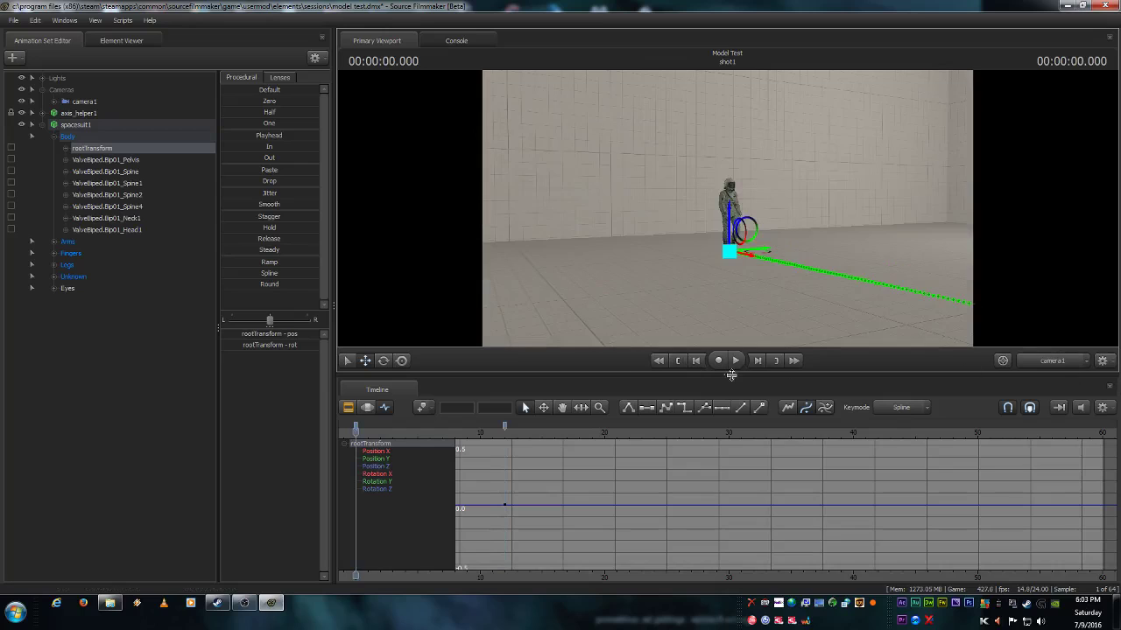
- Clear the selection, play back the shot through camera1, and return the playhead to the start
left_click(156, 339)
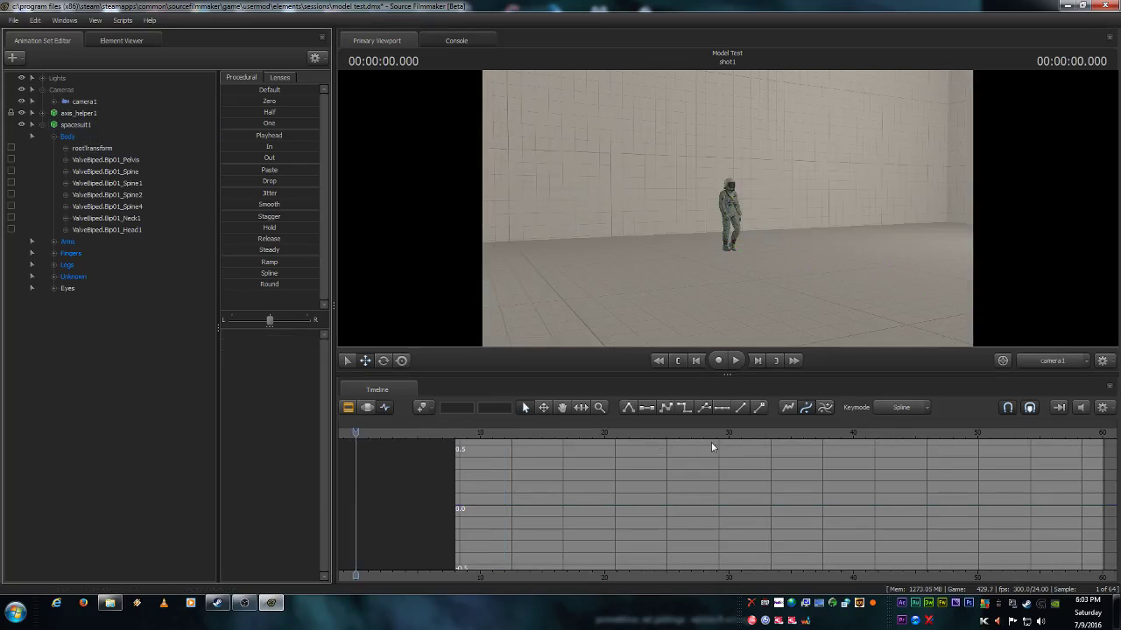
left_click(735, 361)
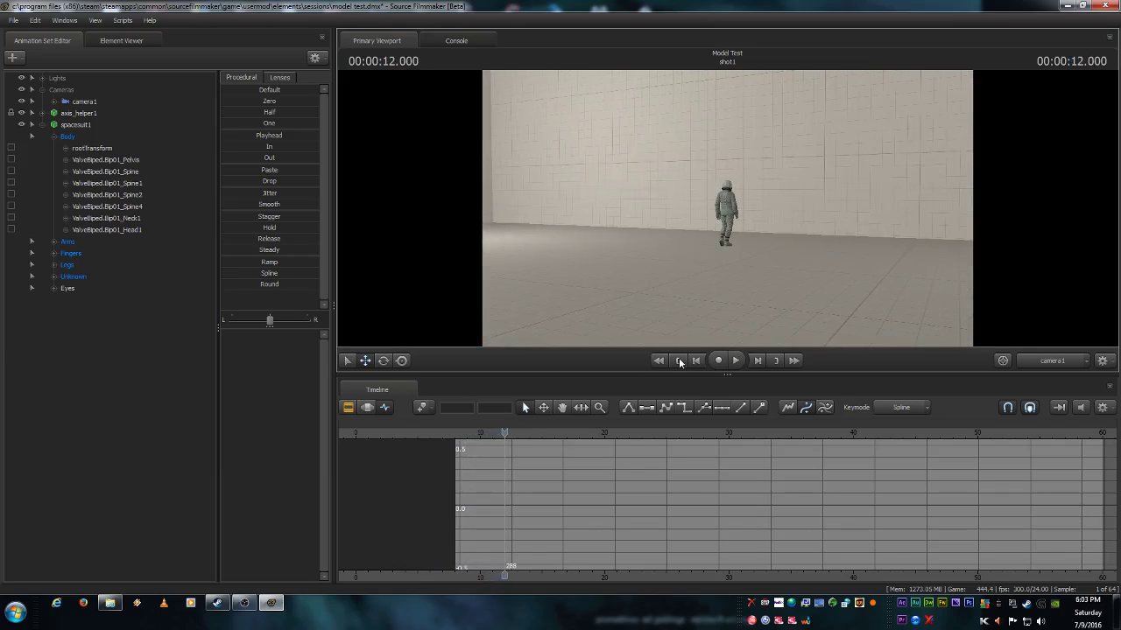
left_click(679, 360)
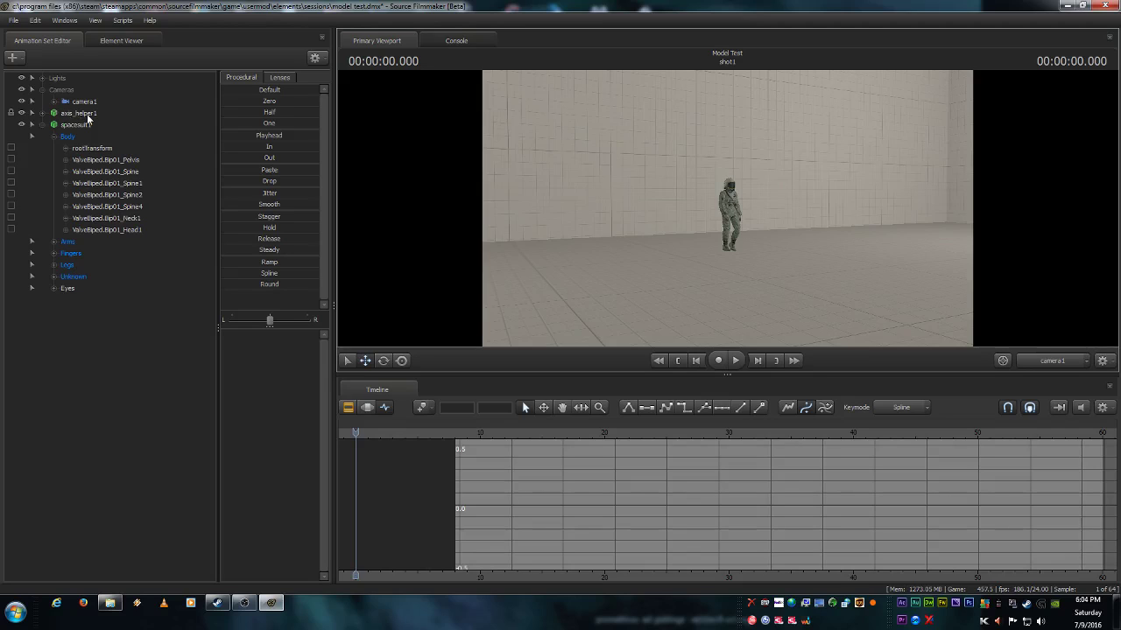
- Hide axis_helper1, play back part of the shot through camera1, and return the playhead to the start
left_click(22, 114)
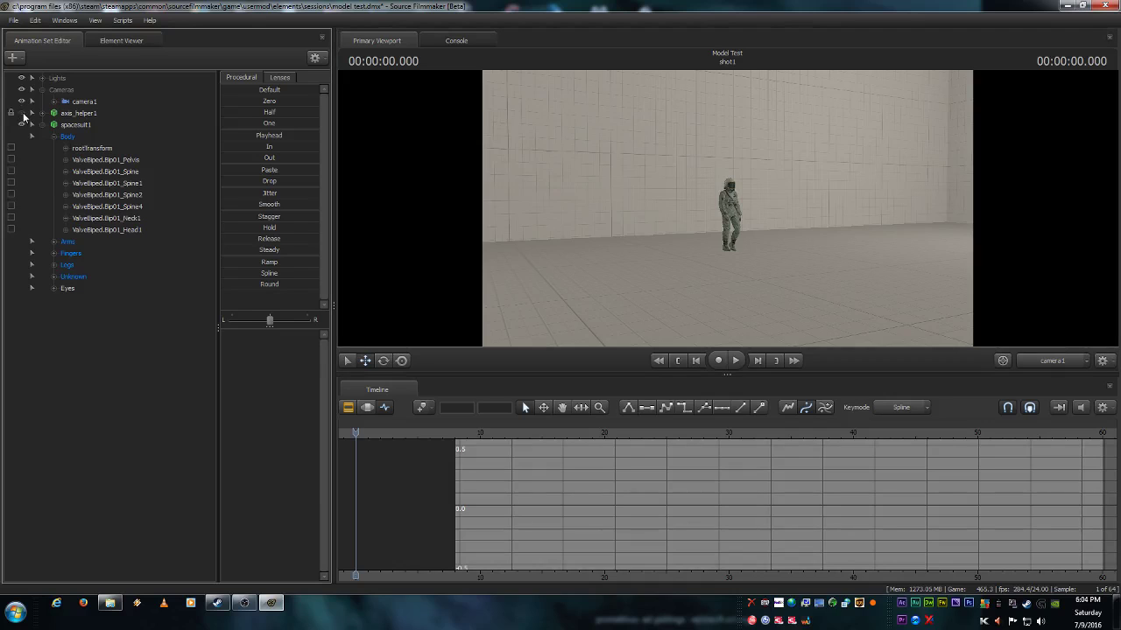
left_click(738, 360)
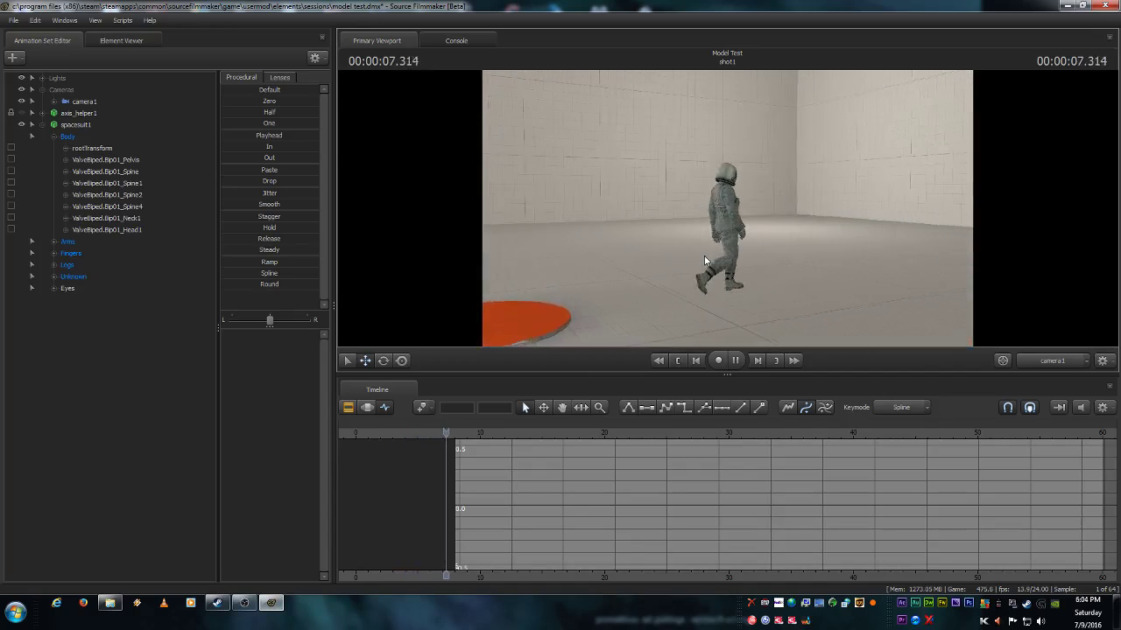
left_click(735, 360)
left_click(677, 361)
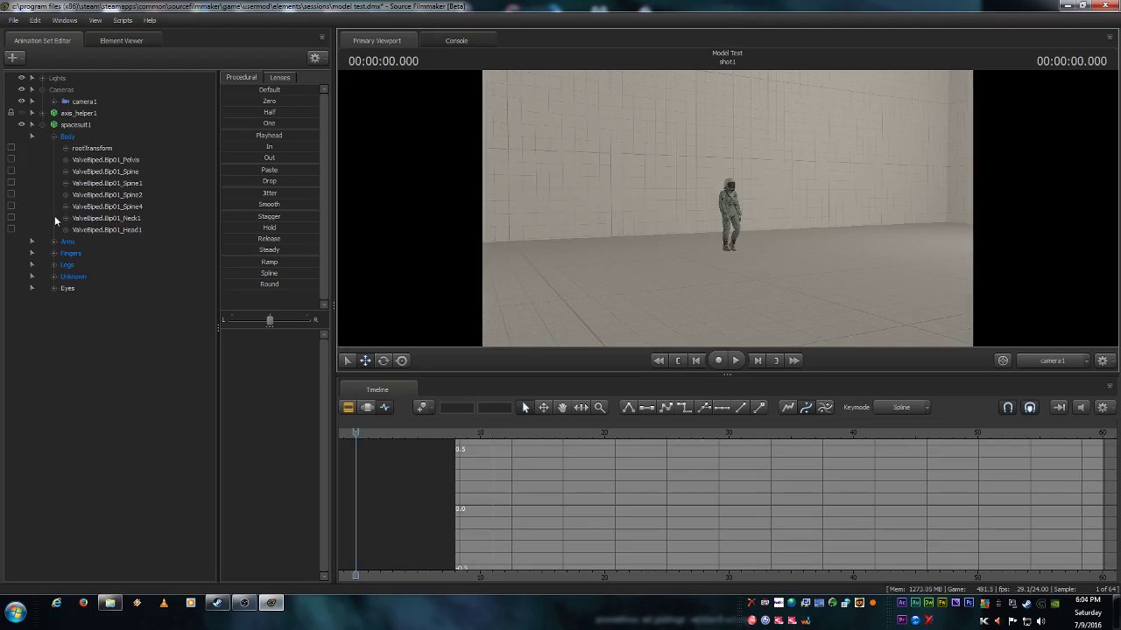
- Collapse spacesuit1's control groups, replay part of the shot, and return the playhead to the start
left_click(32, 125)
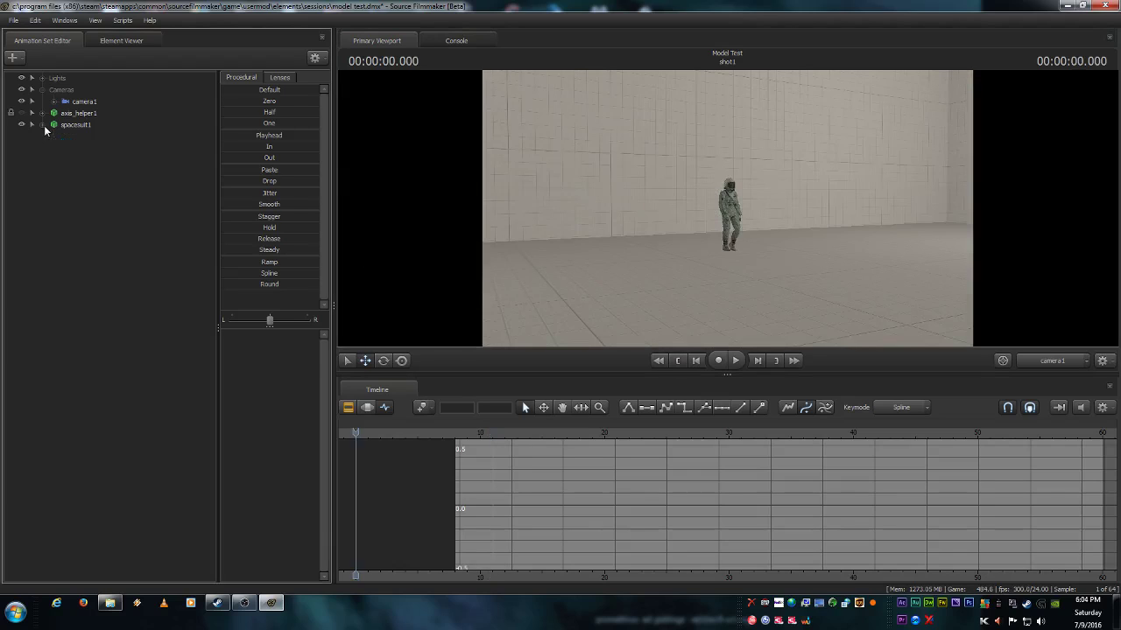
left_click(739, 359)
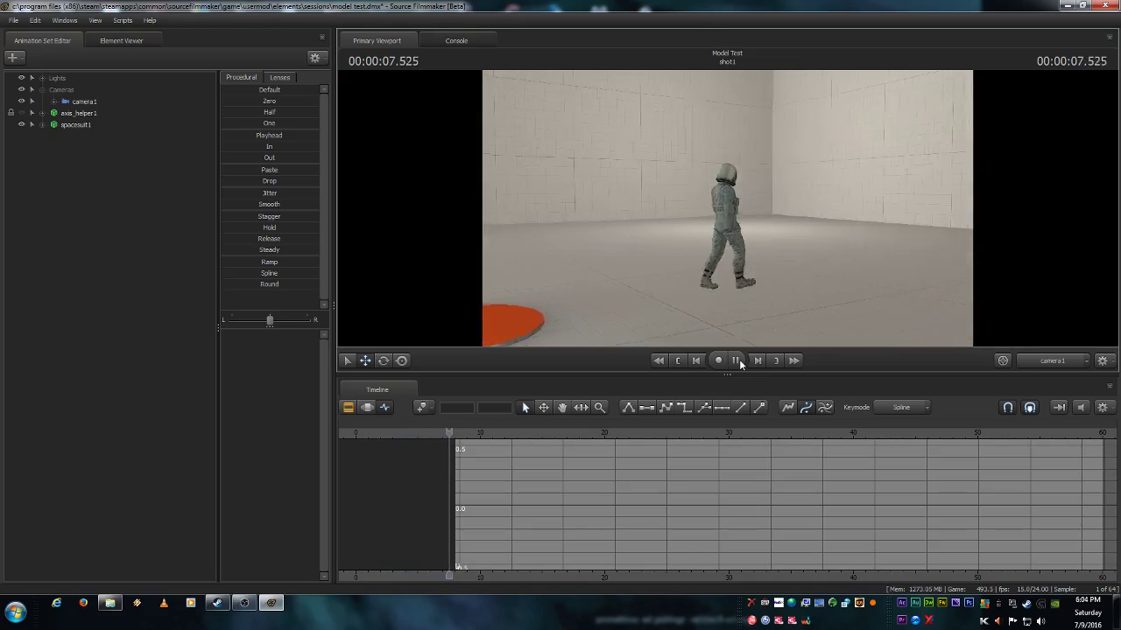
left_click(736, 360)
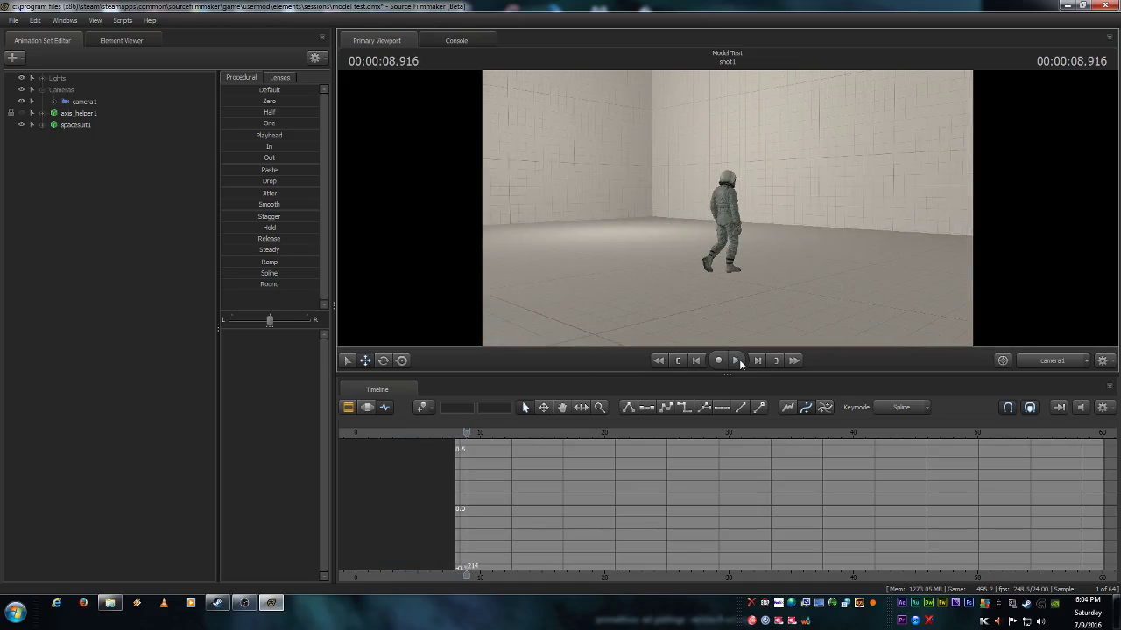
left_click(677, 361)
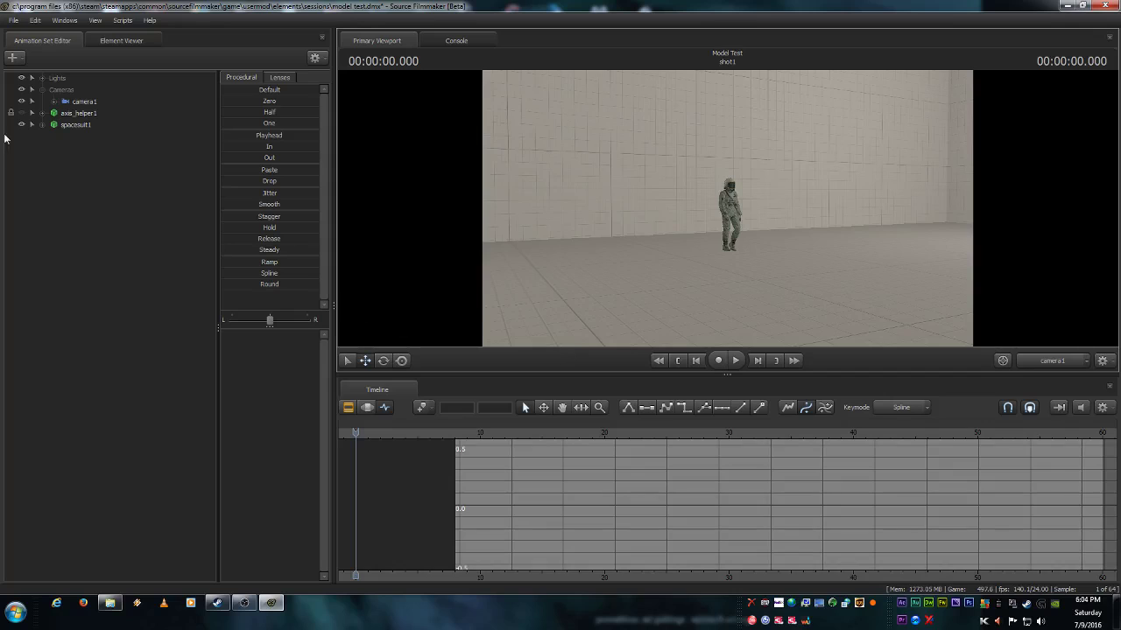
- Move camera1 back along the walking path towards spacesuit1's starting position using the Work Camera, and switch the viewport back to camera1
left_click(78, 103)
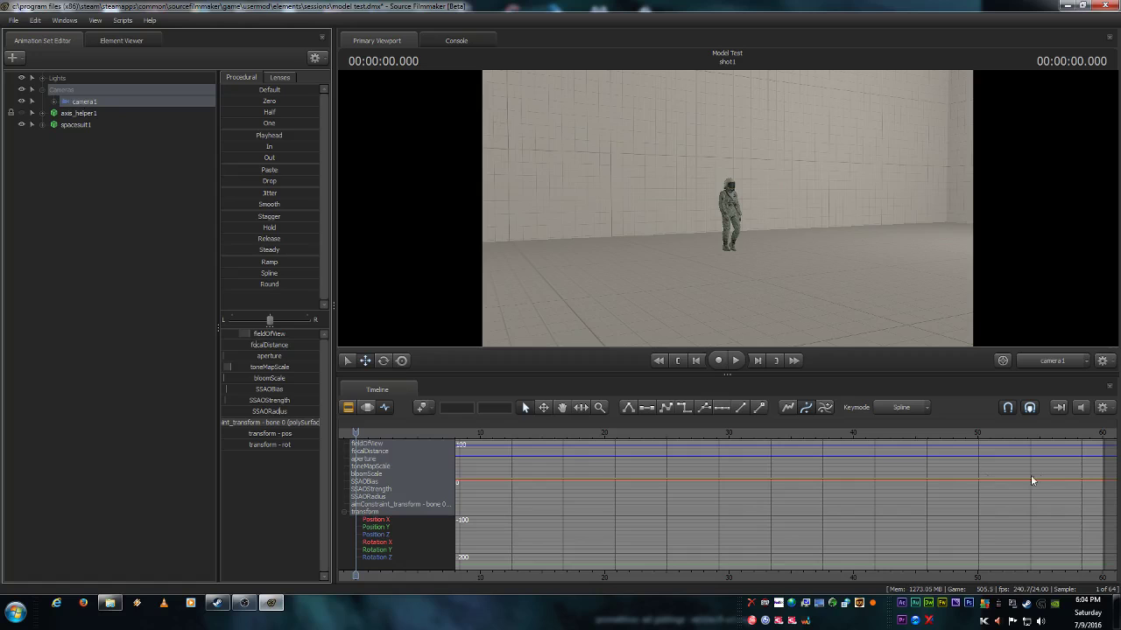
left_click(1026, 357)
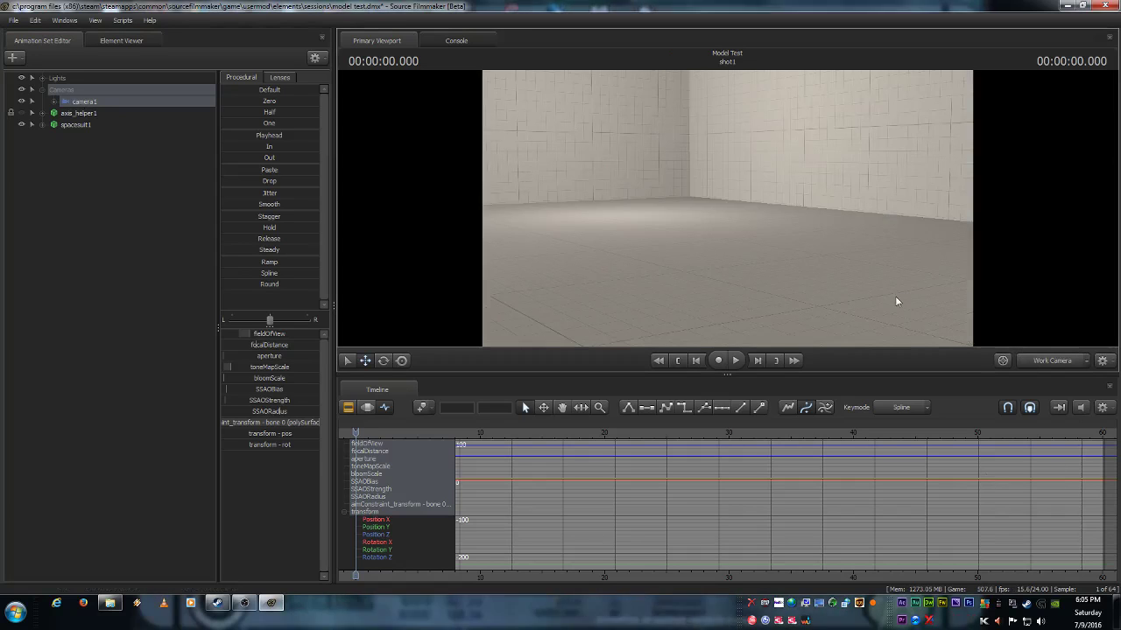
left_click_drag(749, 294, 793, 289)
left_click_drag(674, 284, 481, 282)
left_click_drag(638, 212, 728, 212)
left_click_drag(810, 262, 963, 262)
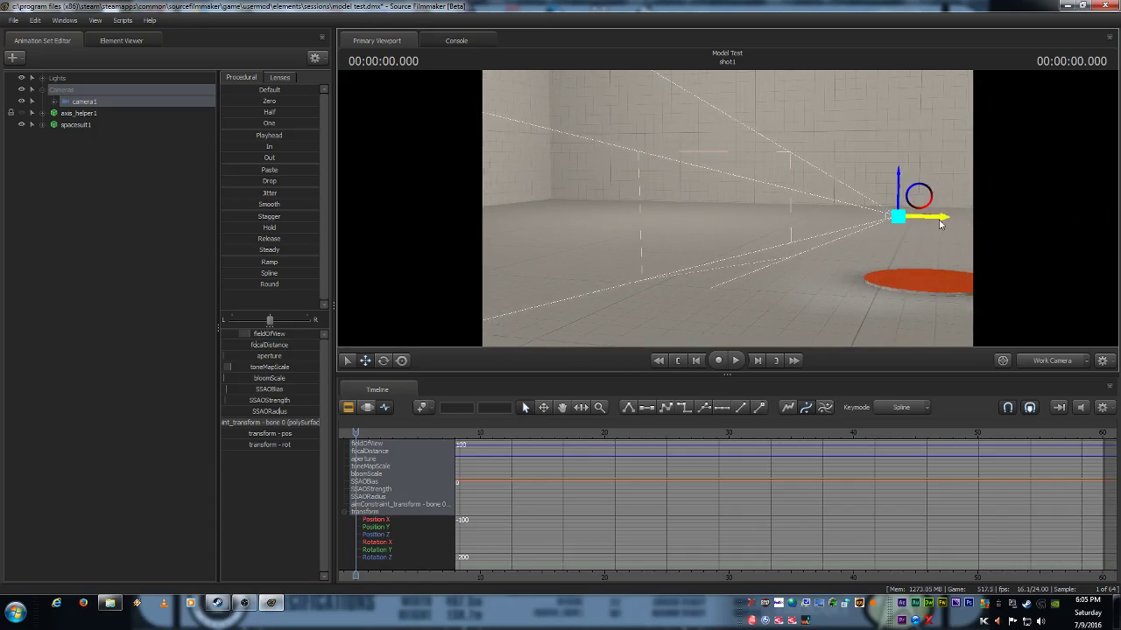
left_click_drag(939, 224, 455, 206)
left_click_drag(814, 268, 726, 208)
left_click(1047, 359)
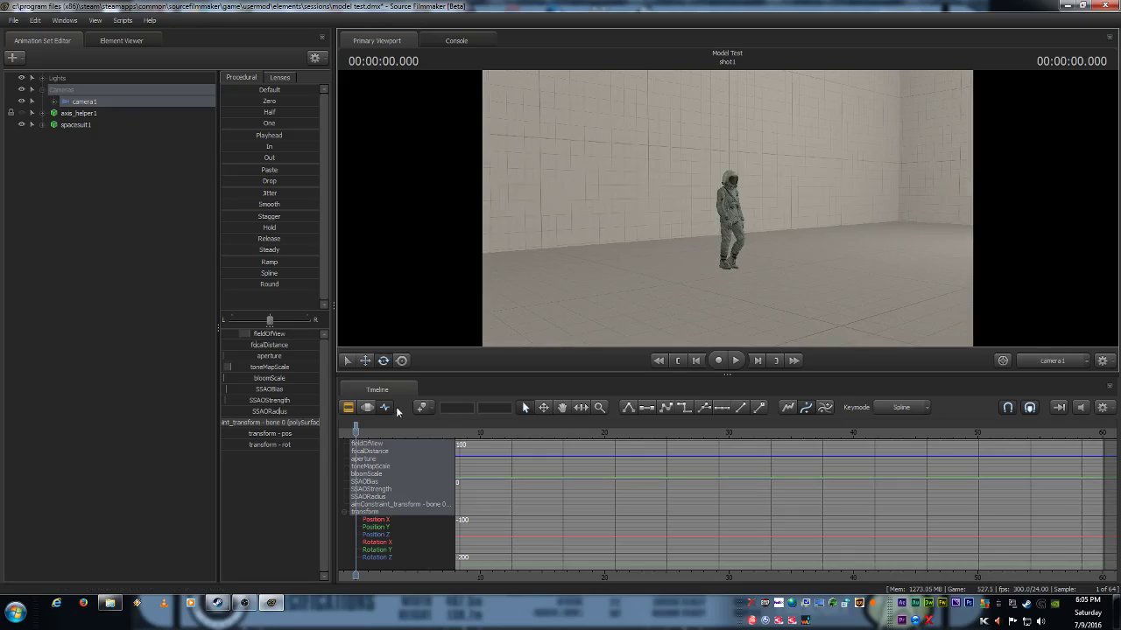
- In the Motion Editor, fly camera1 directly in front of spacesuit1 so the whole figure is framed head-on, and apply the change
left_click(368, 408)
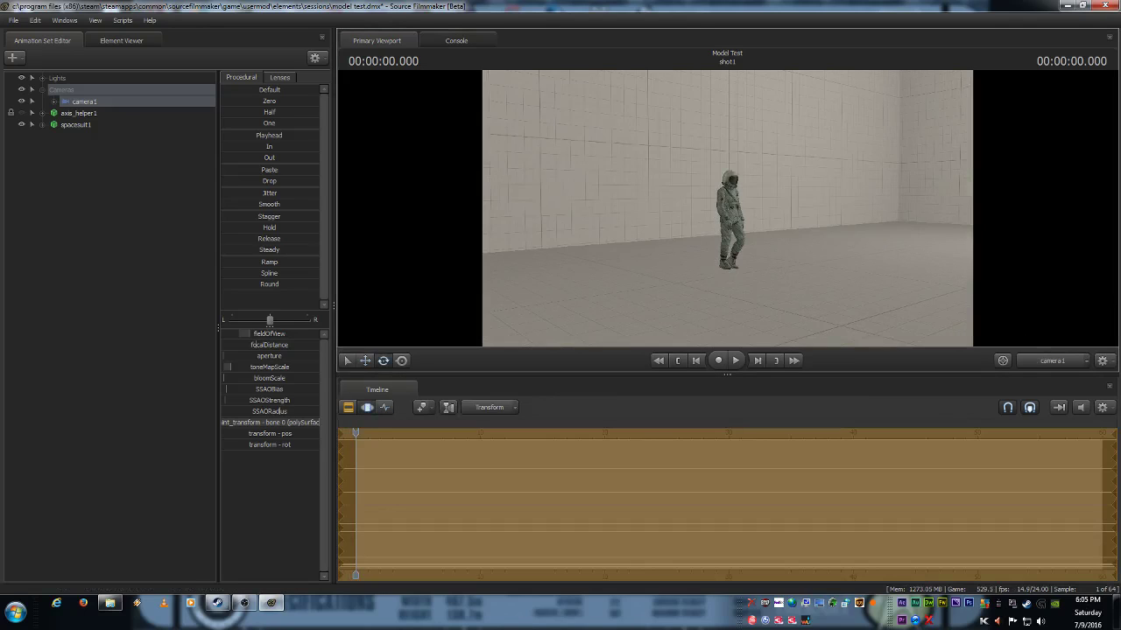
left_click(754, 210)
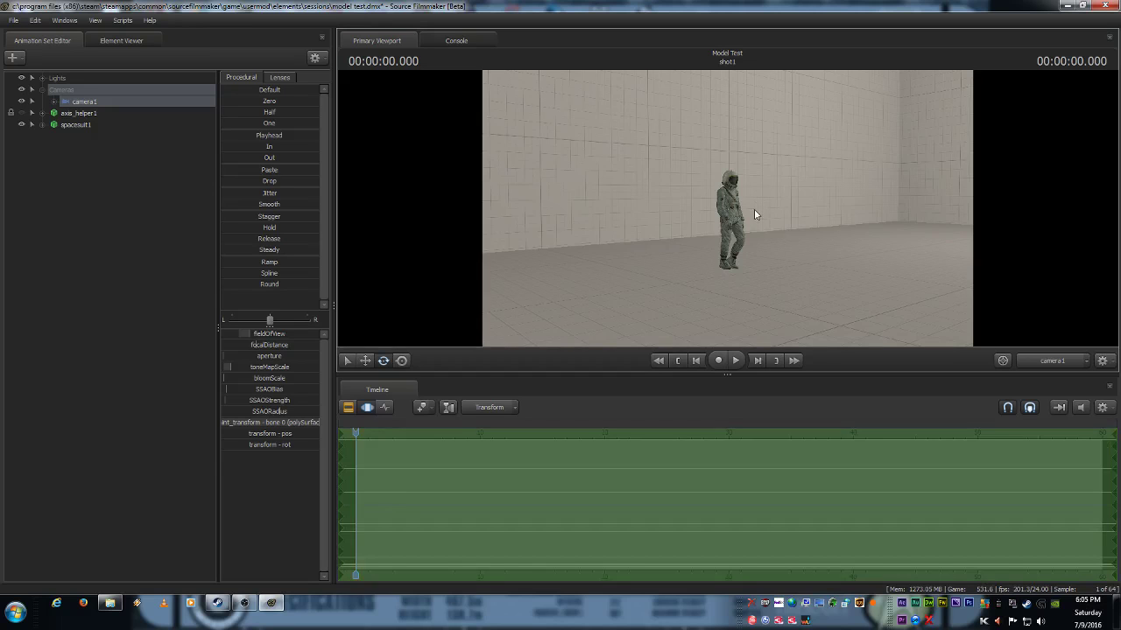
left_click_drag(754, 209, 679, 207)
key("w")
key("s")
key("d")
key("w")
key("w")
key("w")
left_click_drag(843, 197, 849, 197)
key("s")
left_click_drag(848, 197, 841, 197)
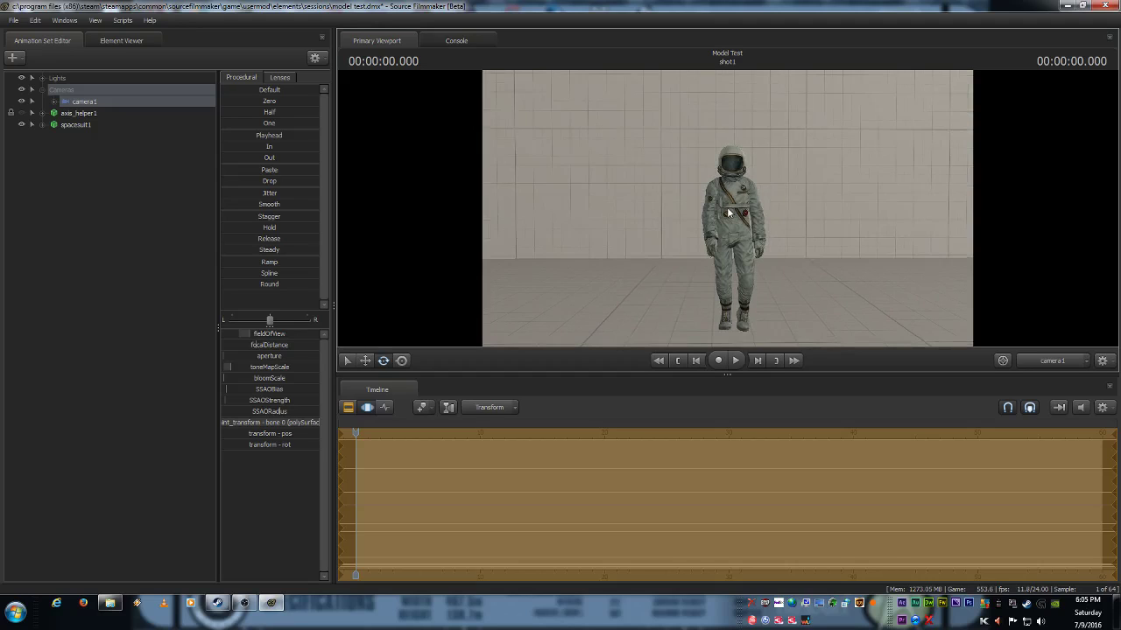
key("Return")
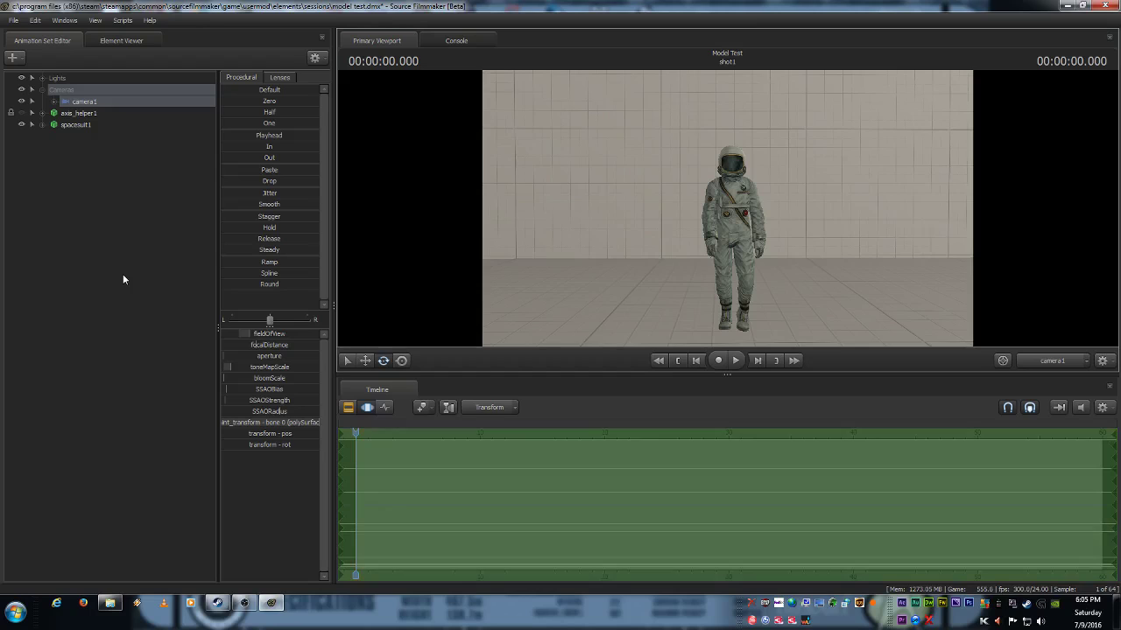
- In the Graph Editor, move camera1 at 12 seconds along the walking path past the orange disc to just in front of spacesuit1
left_click(387, 408)
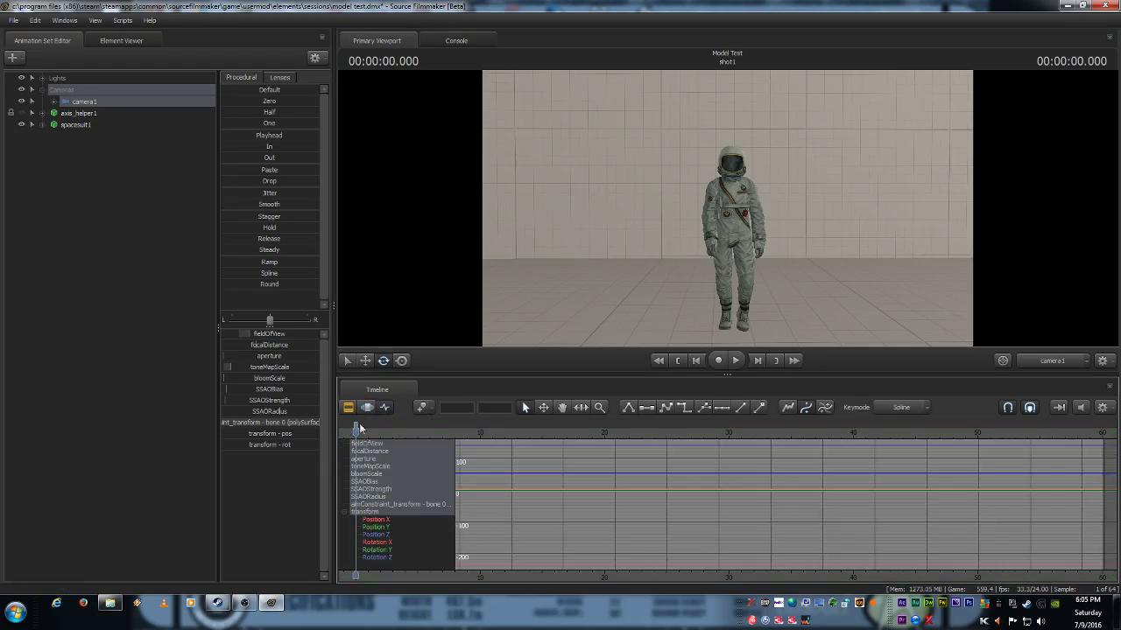
left_click(1051, 361)
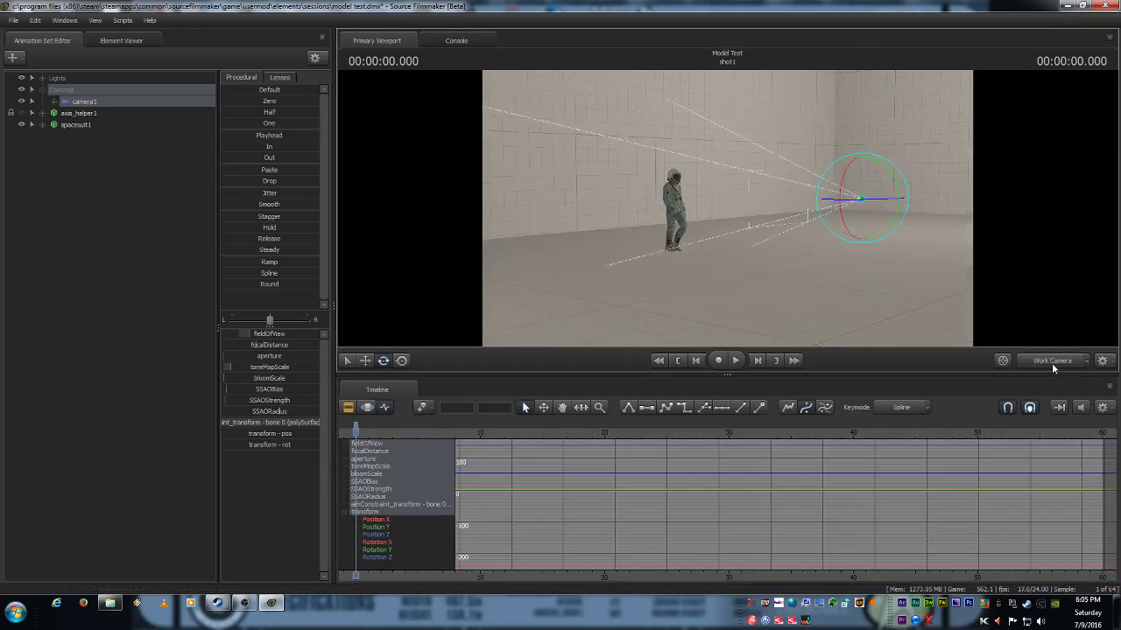
left_click(365, 360)
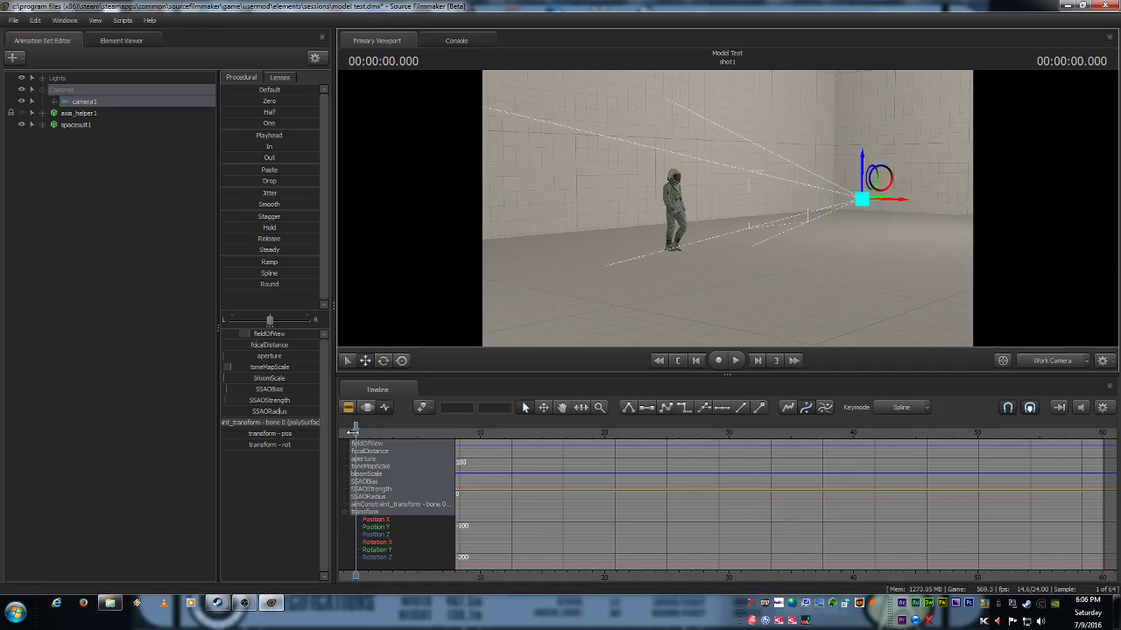
left_click_drag(354, 431, 505, 442)
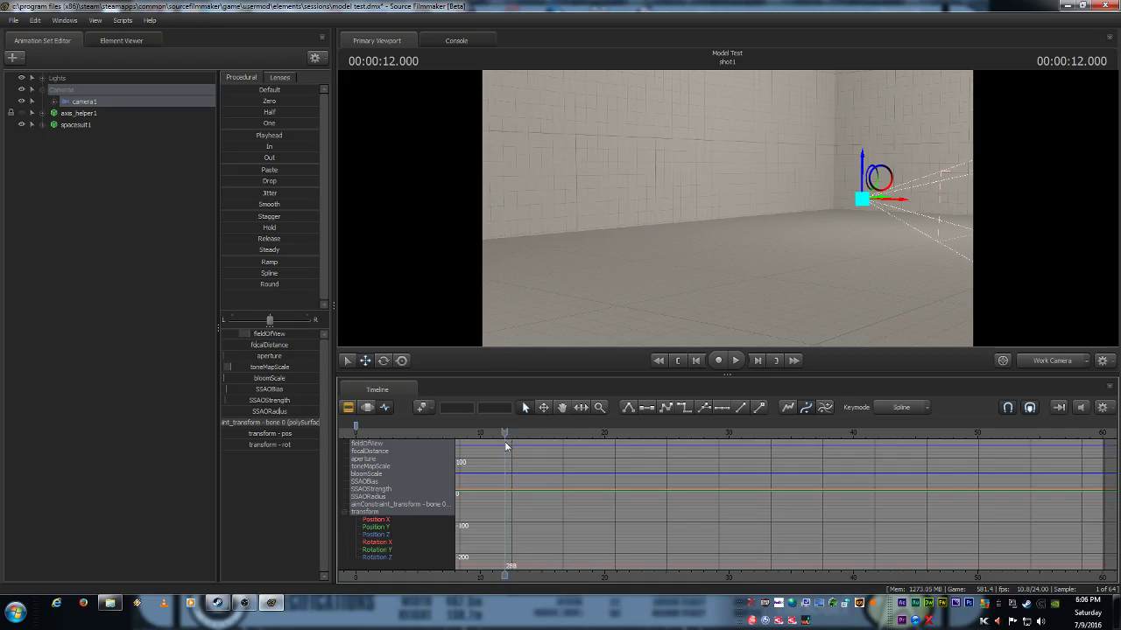
left_click_drag(783, 278, 983, 288)
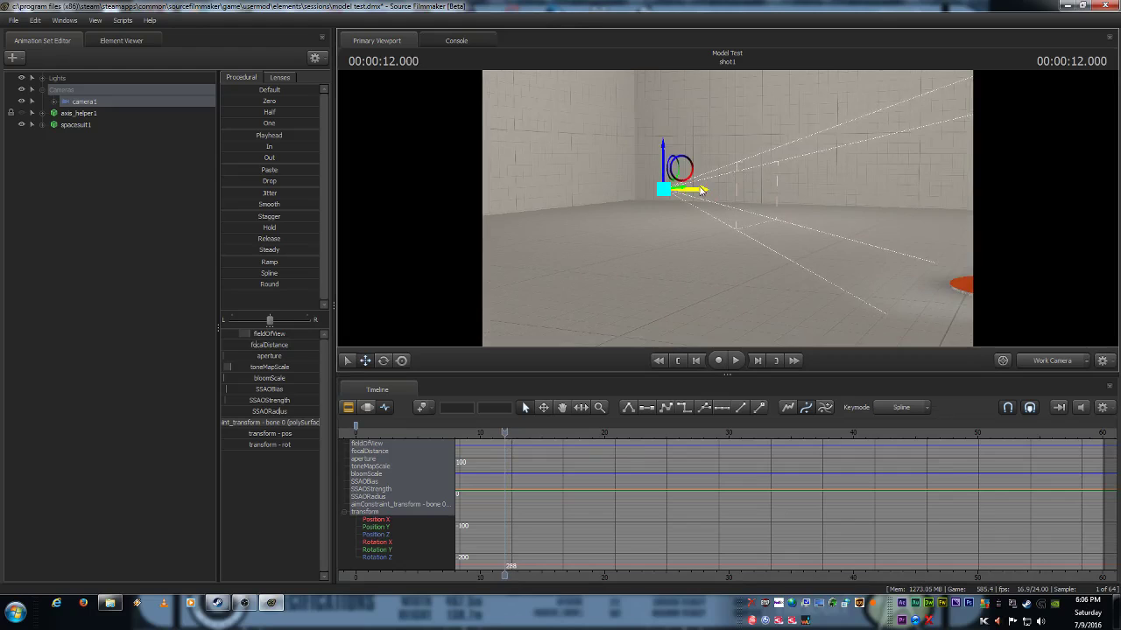
left_click_drag(701, 193, 1026, 230)
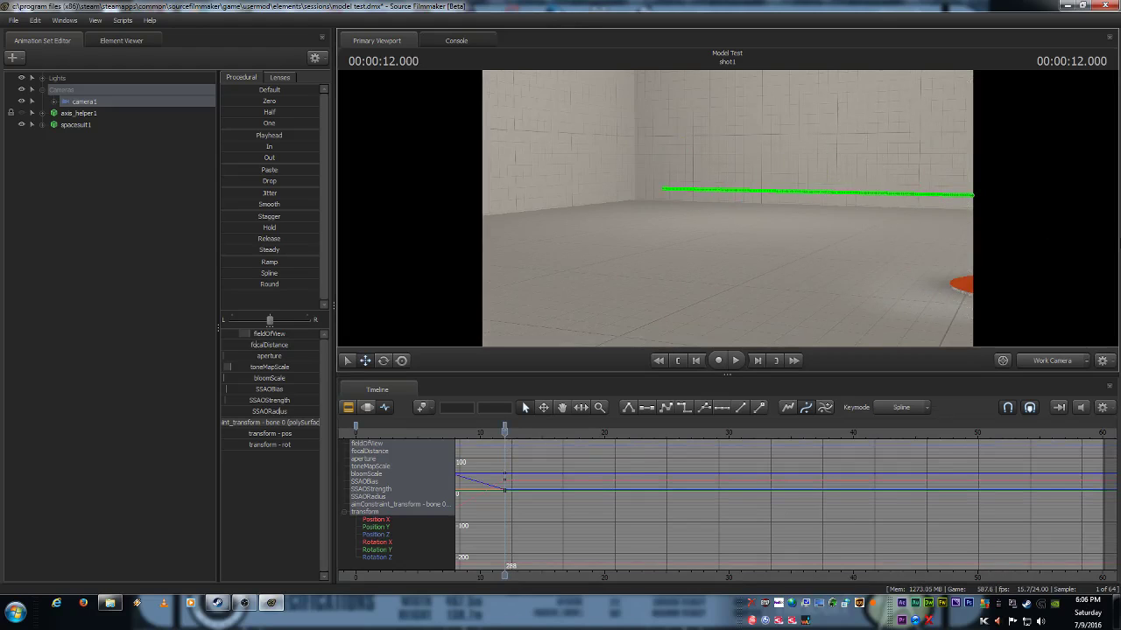
left_click_drag(813, 253, 716, 205)
left_click_drag(598, 166, 1054, 164)
left_click_drag(832, 229, 861, 153)
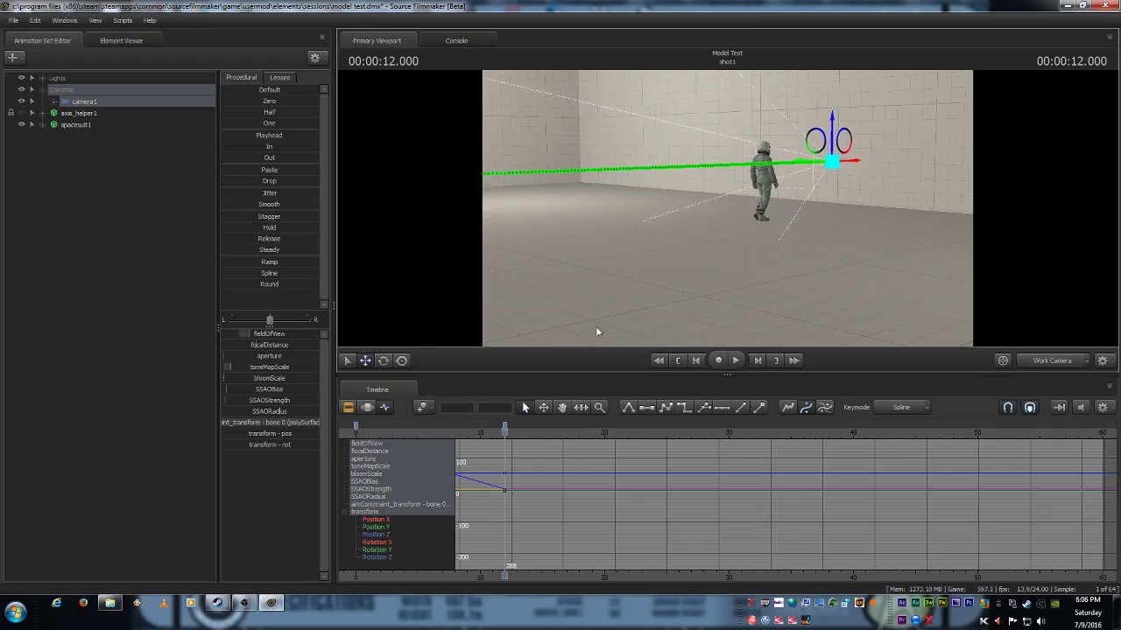
- Through camera1's view, back the camera away at 12 seconds until the whole spacesuit is framed, and return the playhead to the start
left_click(1061, 360)
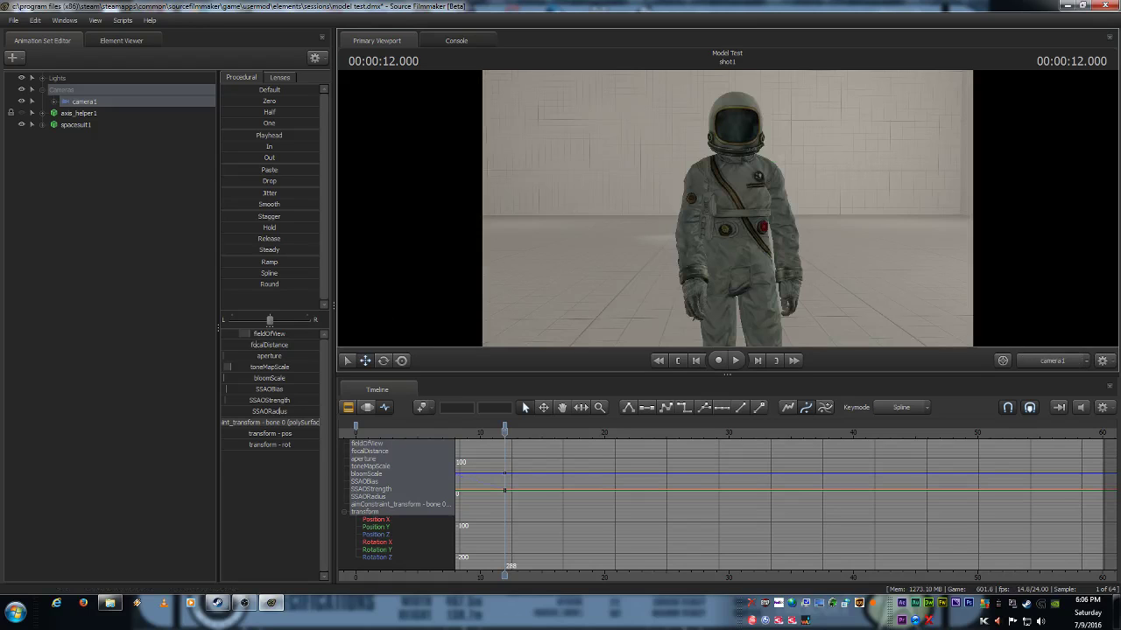
key("s")
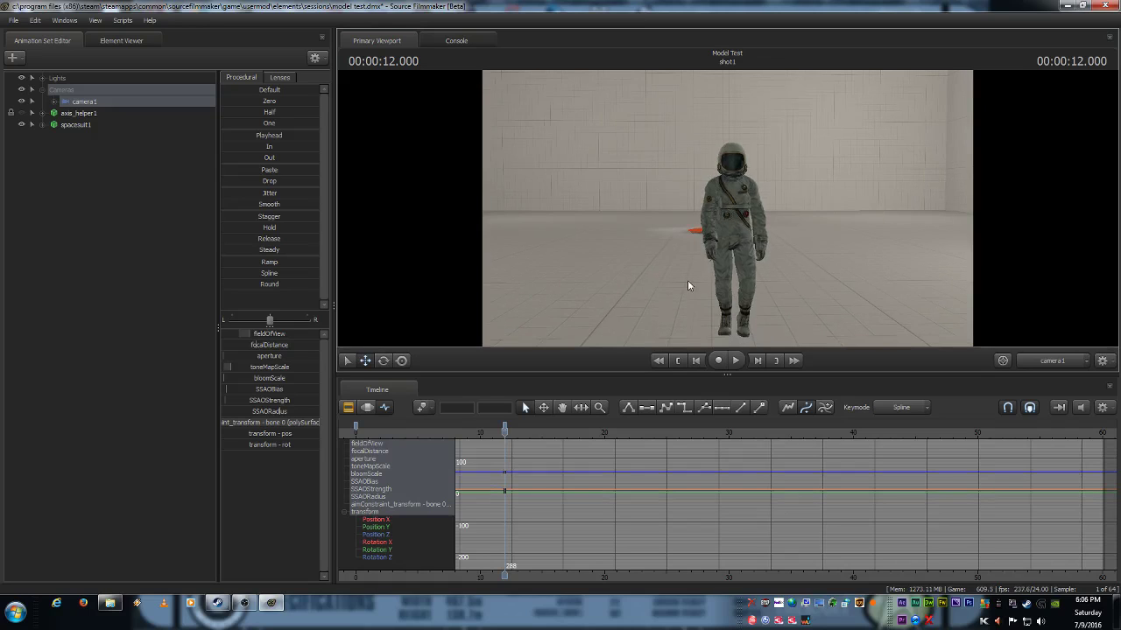
left_click(677, 360)
- Clear the selection and play back the shot through camera1 from the start to review the moving camera, replaying it once more
left_click(163, 250)
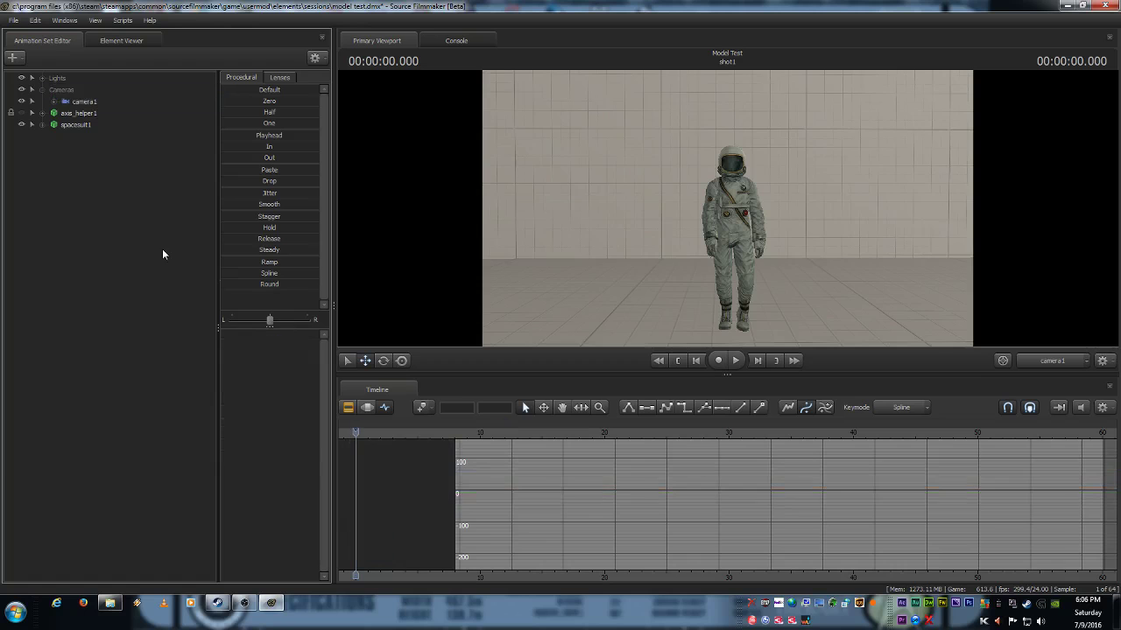
left_click(736, 361)
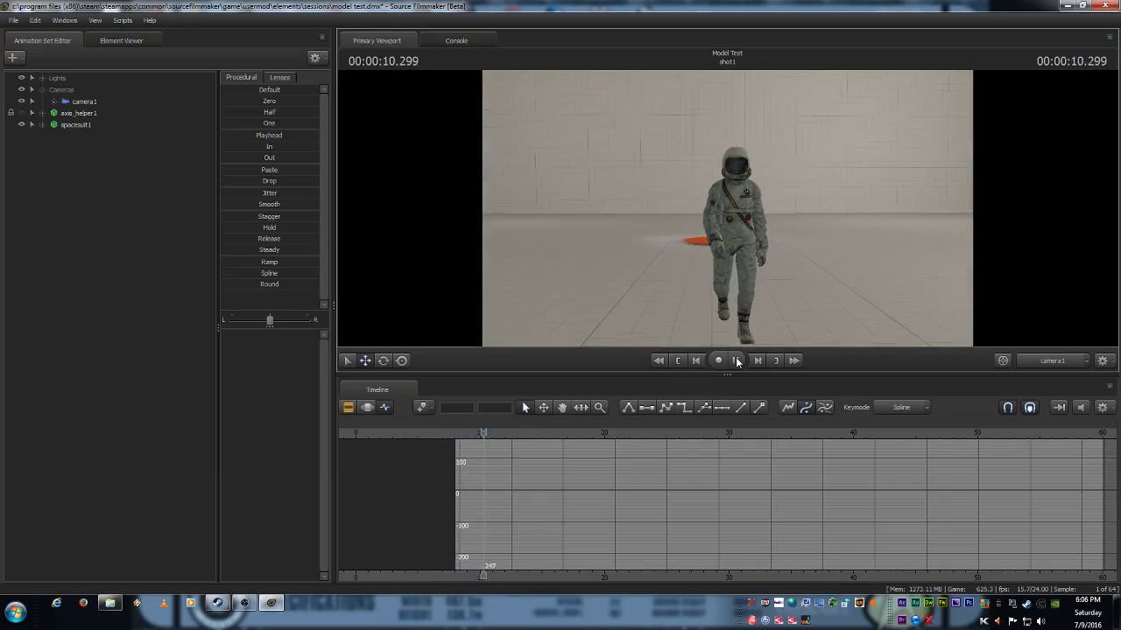
left_click(736, 361)
left_click(684, 359)
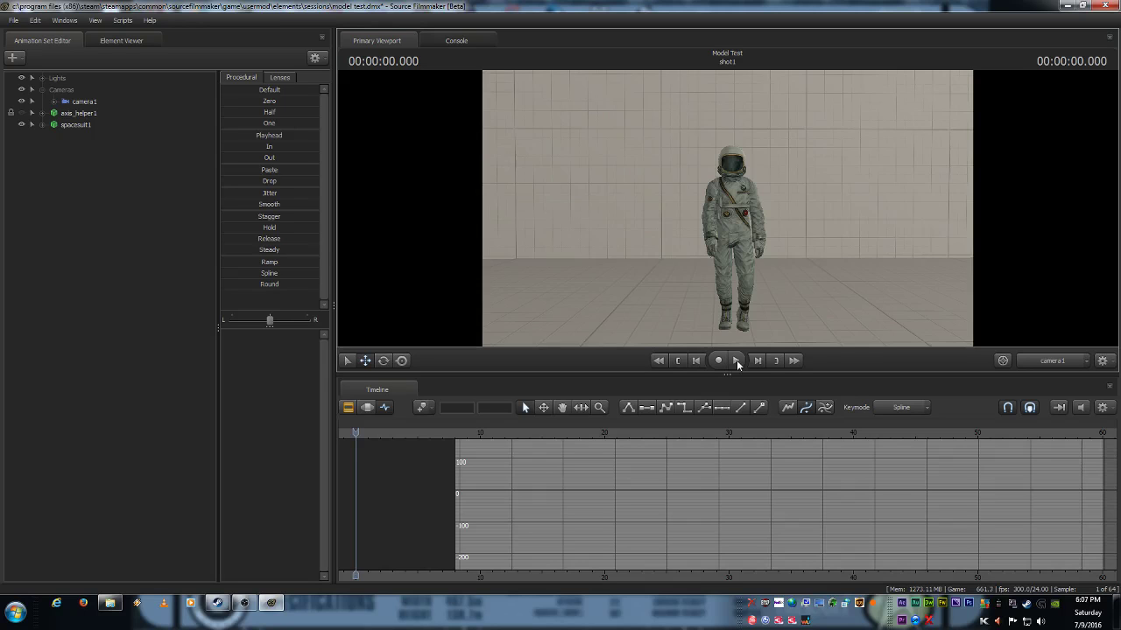
left_click(736, 360)
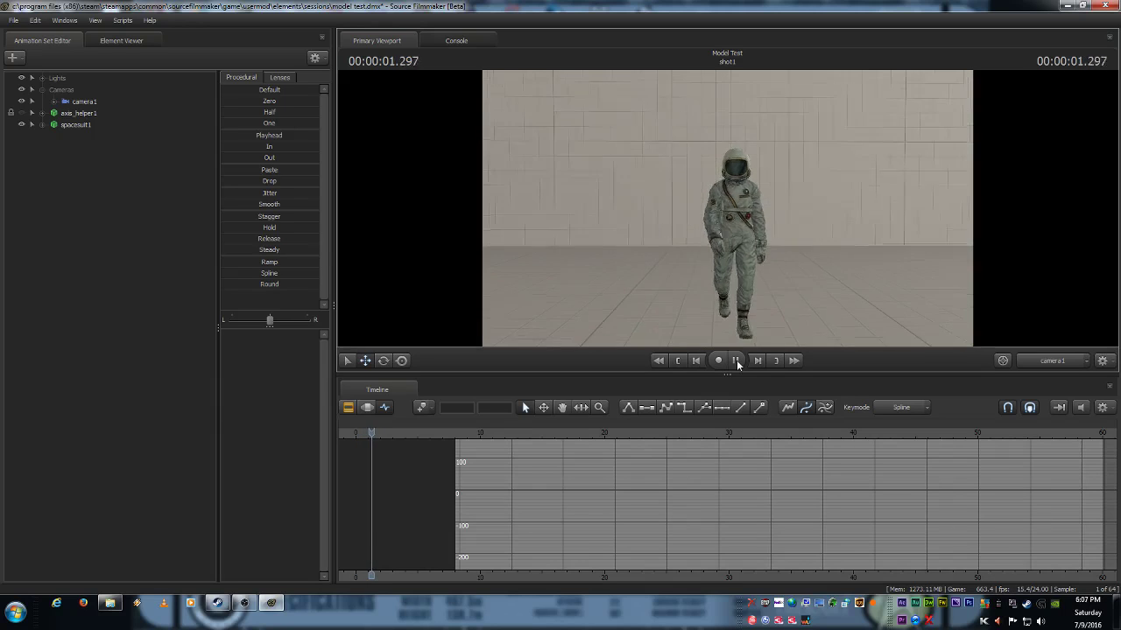